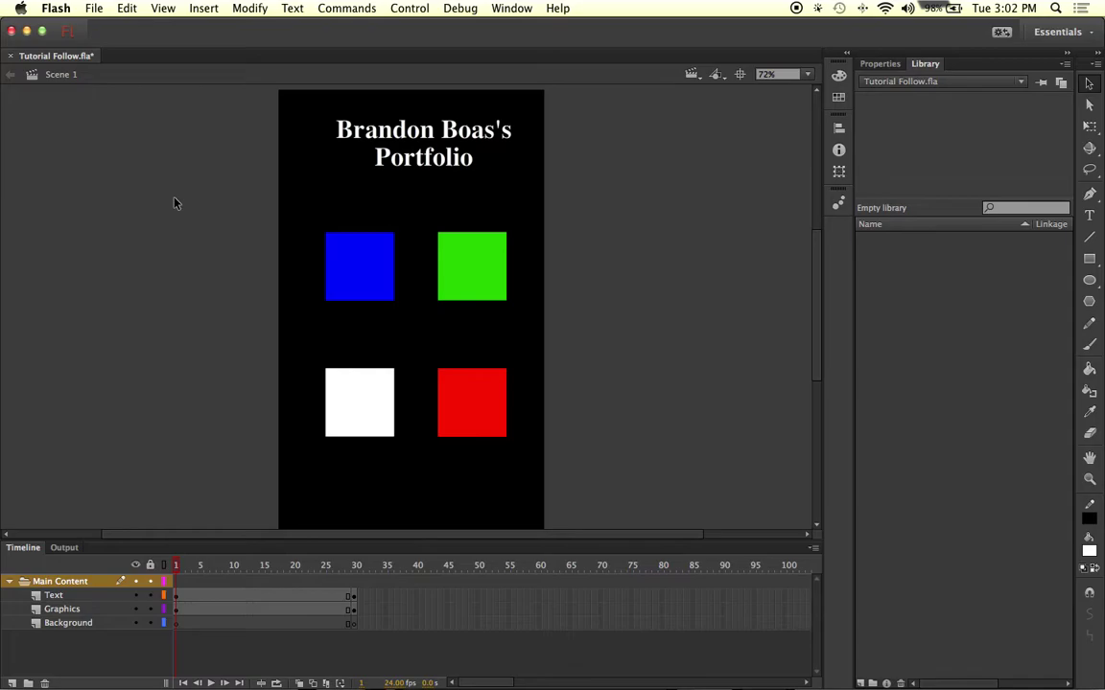
Bring up the File > Import submenu to reach Import to Library.
click(173, 203)
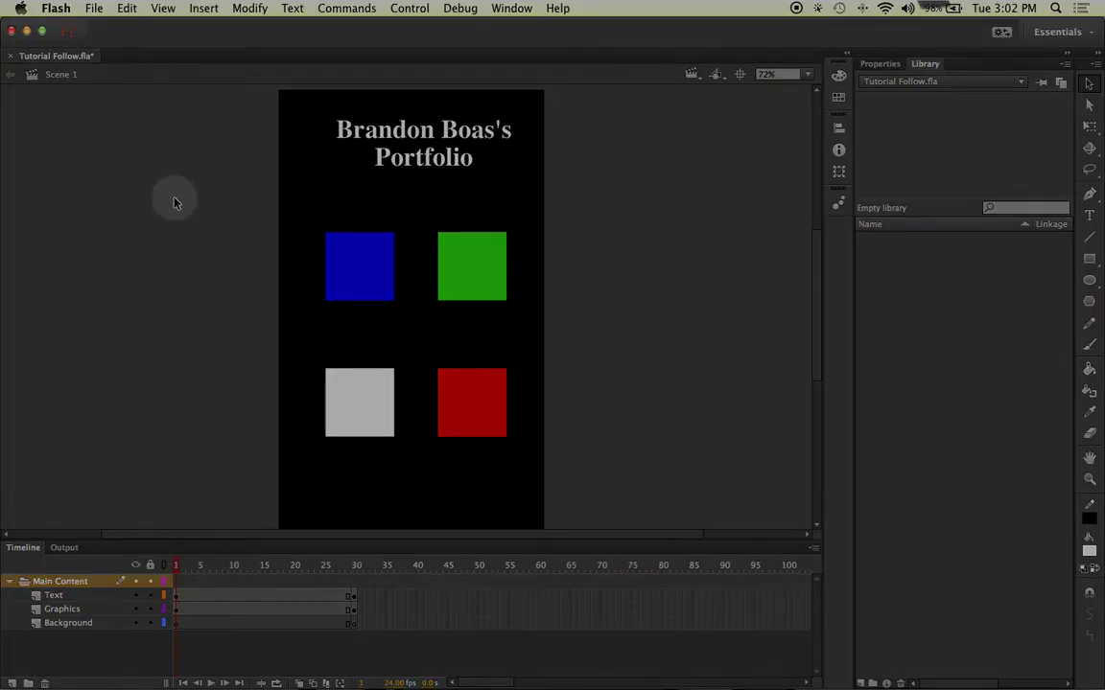
click(96, 10)
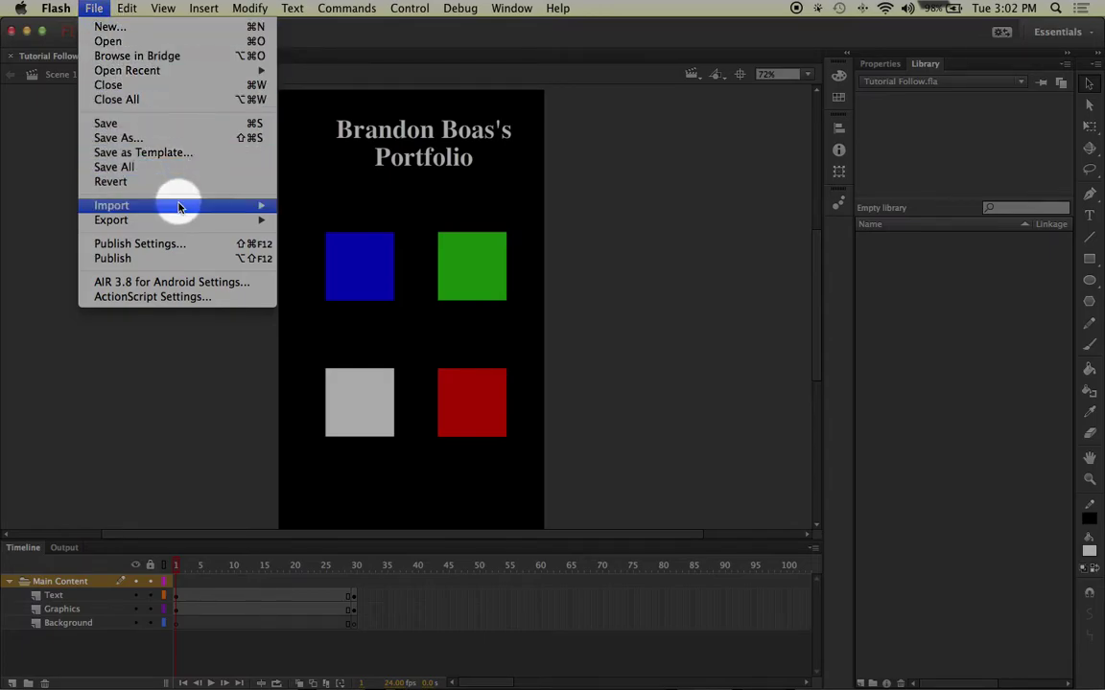
mouse_move(178, 207)
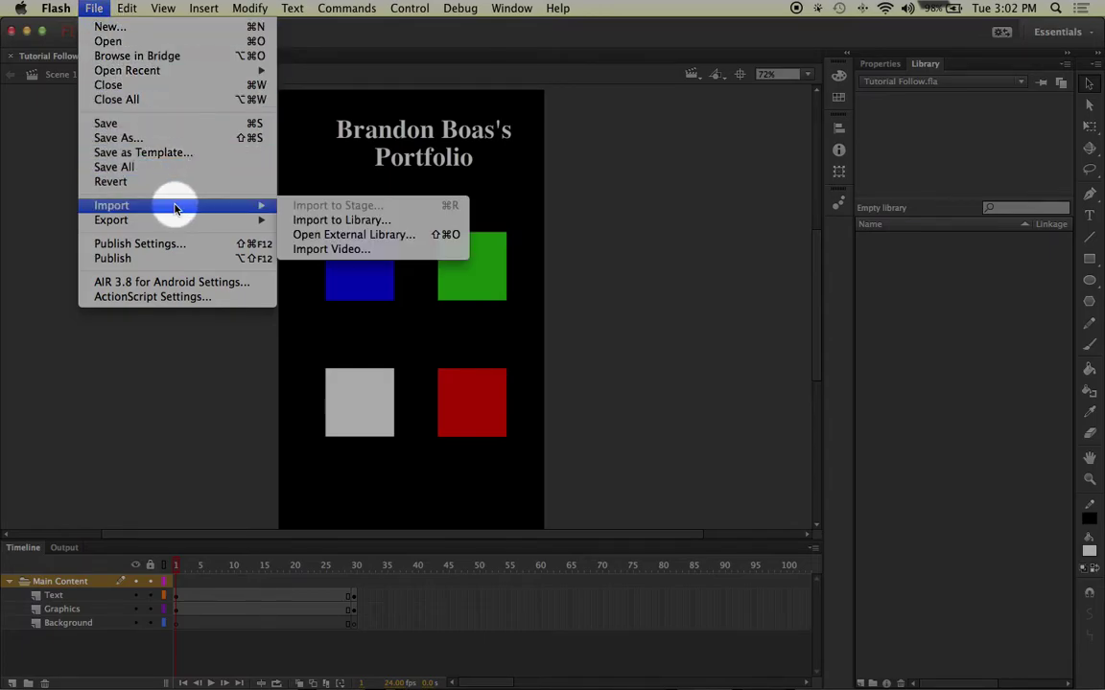
Import Torpedo.jpg and Enter.jpg from the Content folder, giving a 2-item library.
click(338, 221)
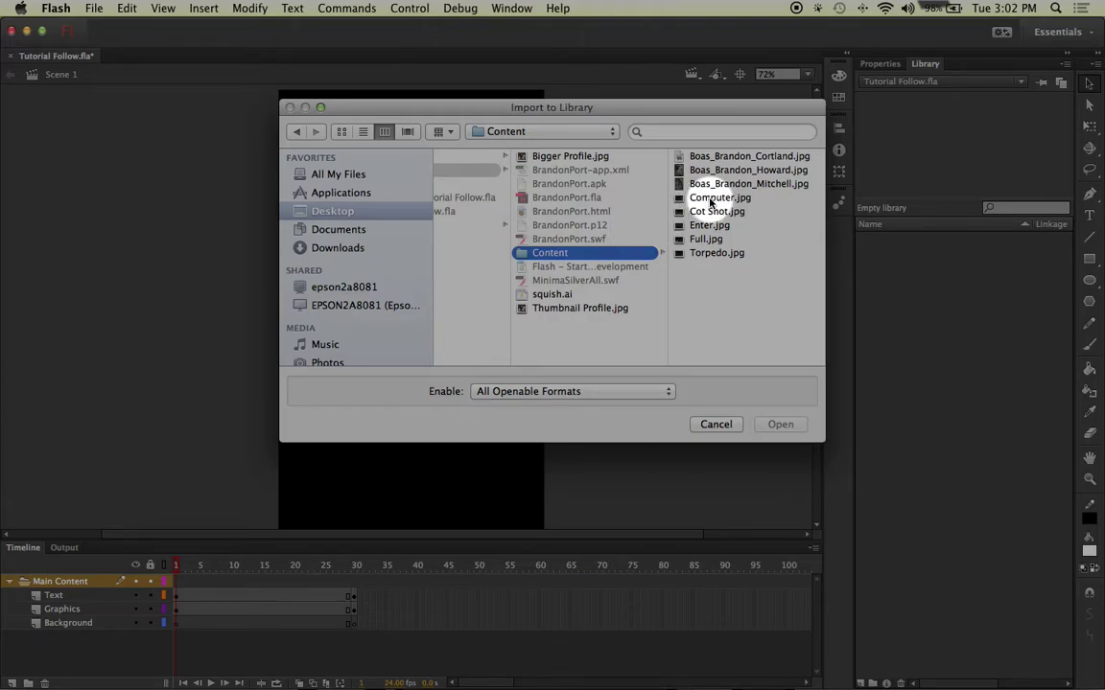
click(711, 199)
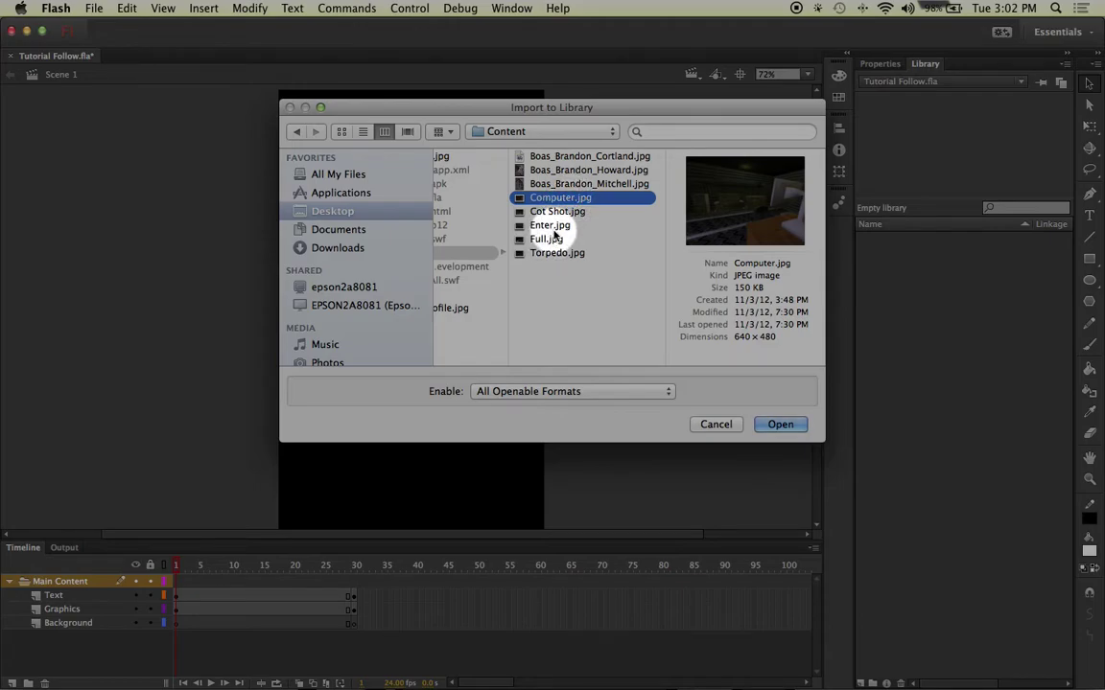
shift+click(554, 229)
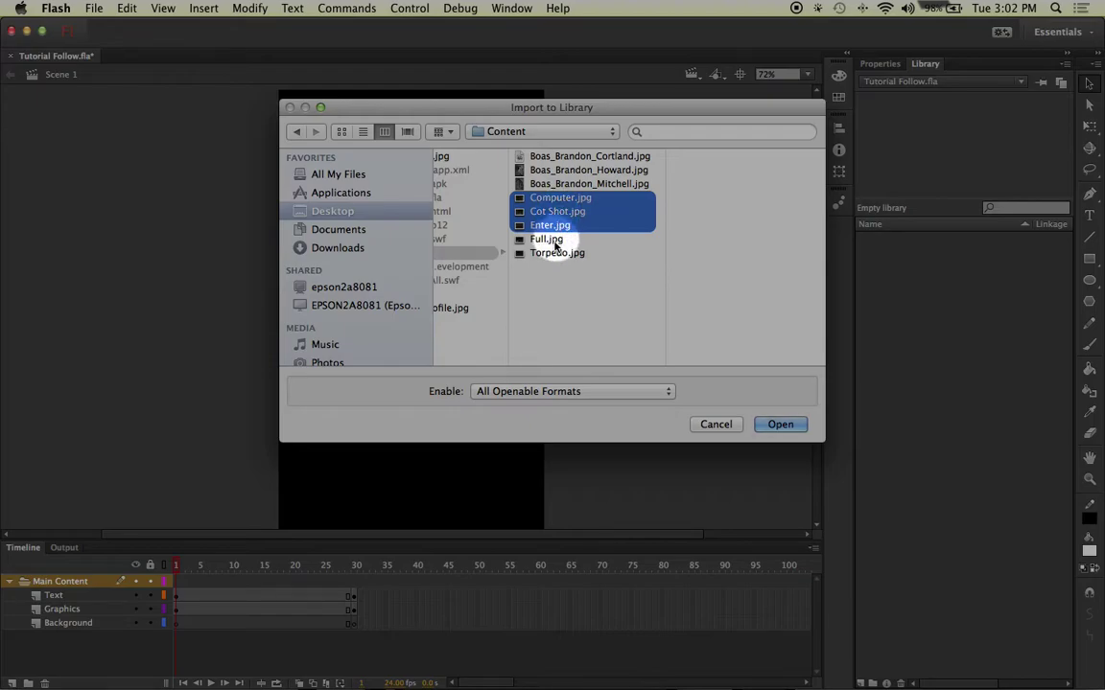
click(551, 255)
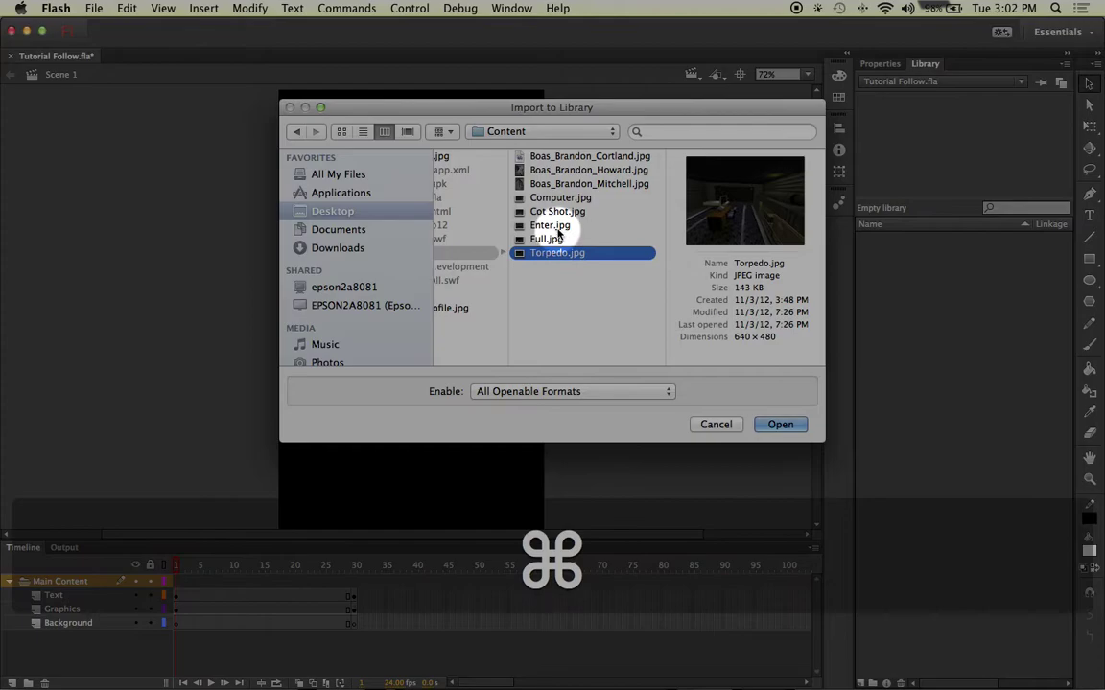
super+click(556, 227)
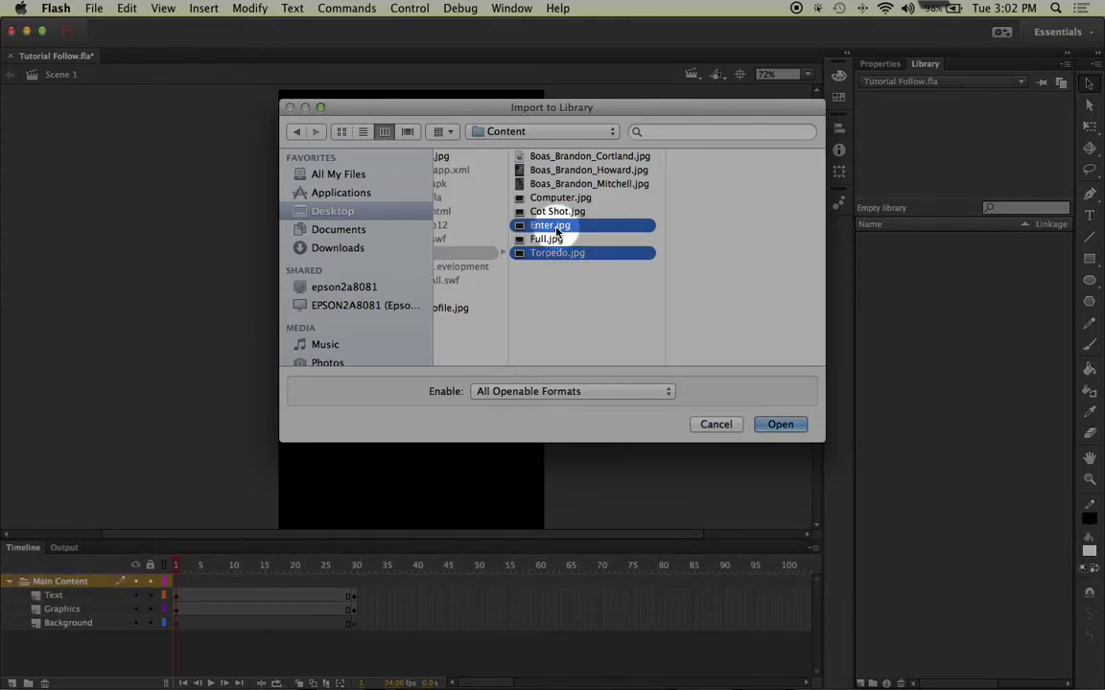
click(768, 424)
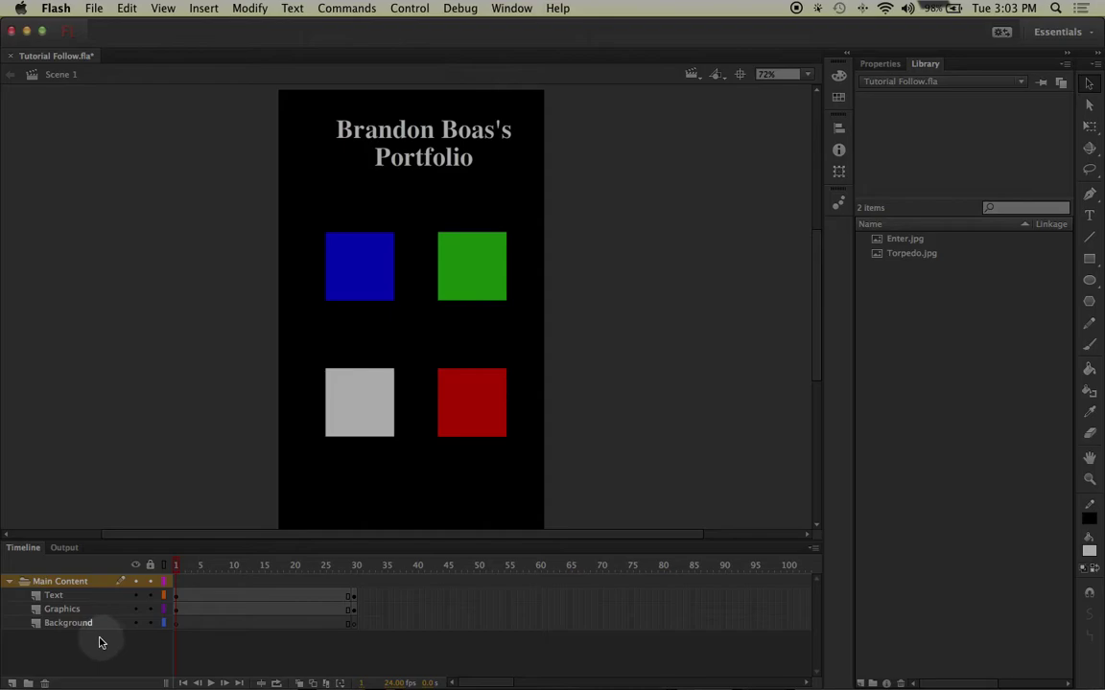
Collapse the Main Content layer folder and add a new Layer 11 above it.
click(19, 582)
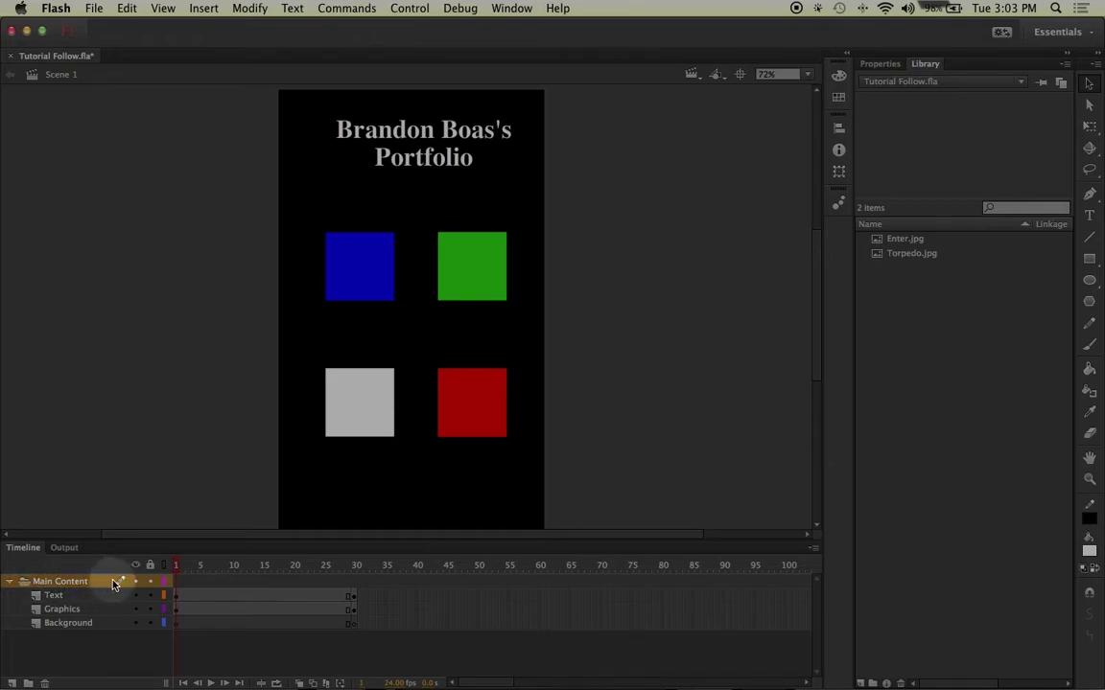
click(11, 582)
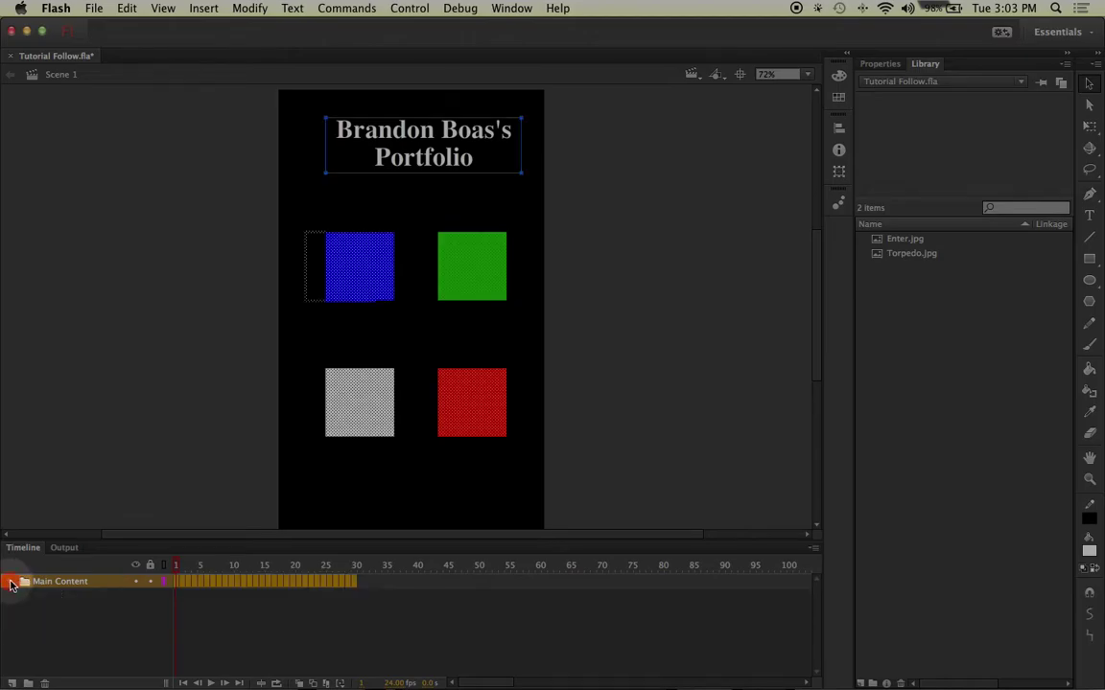
click(58, 631)
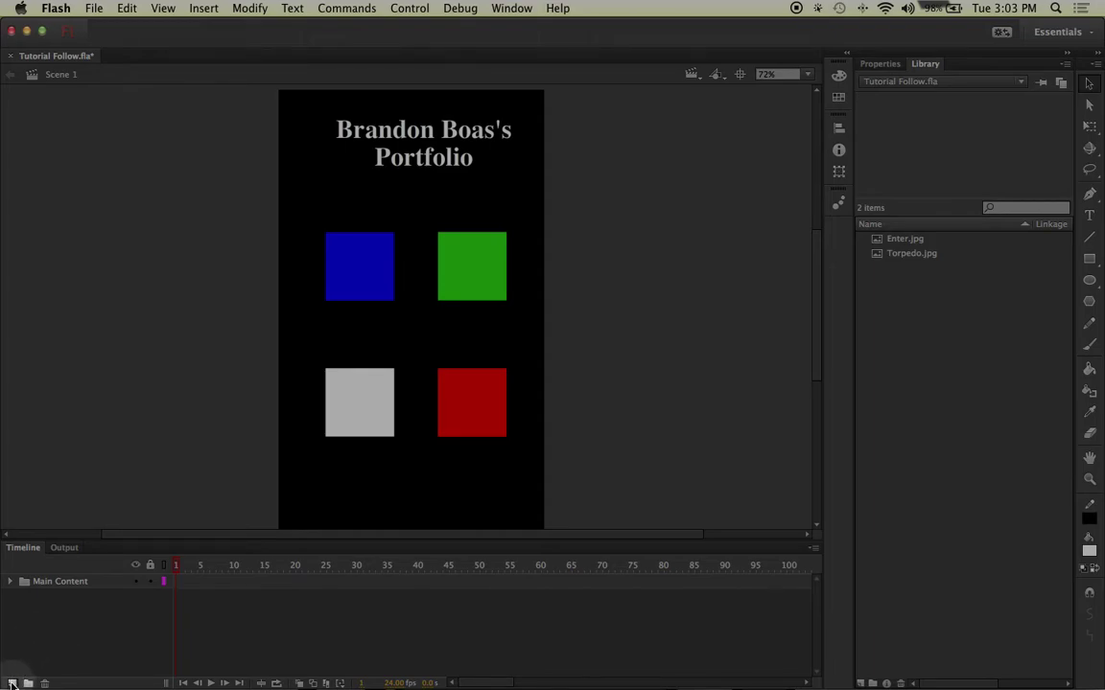
click(11, 684)
Rename the new Layer 11 to 'Game Design'.
click(51, 587)
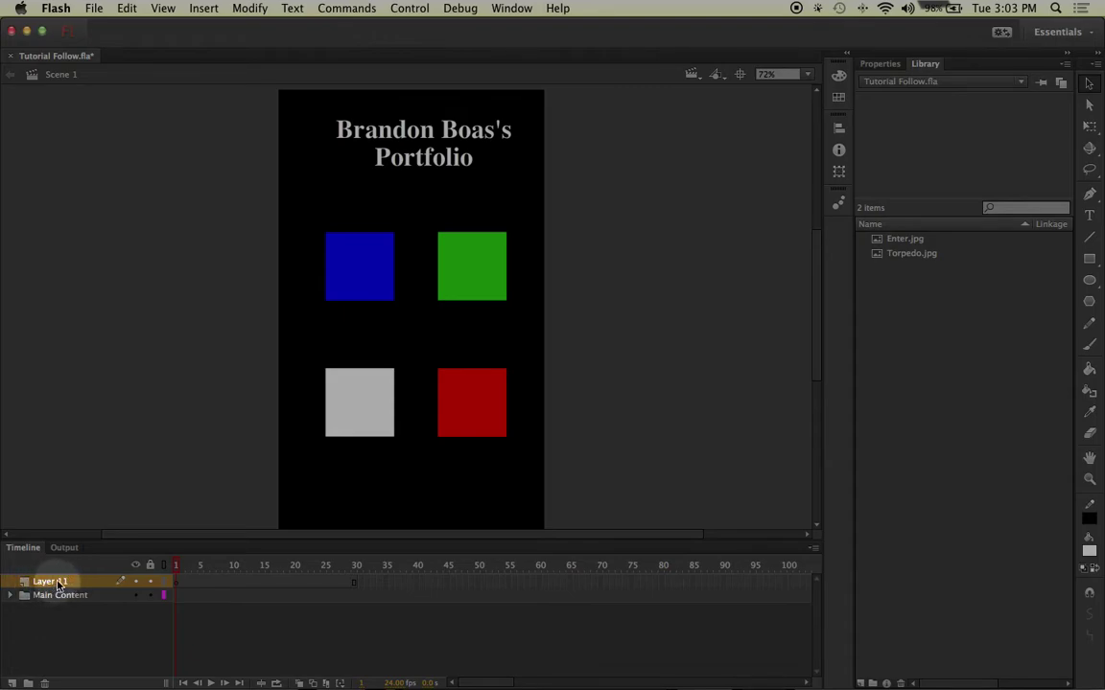
double_click(57, 583)
text(Game)
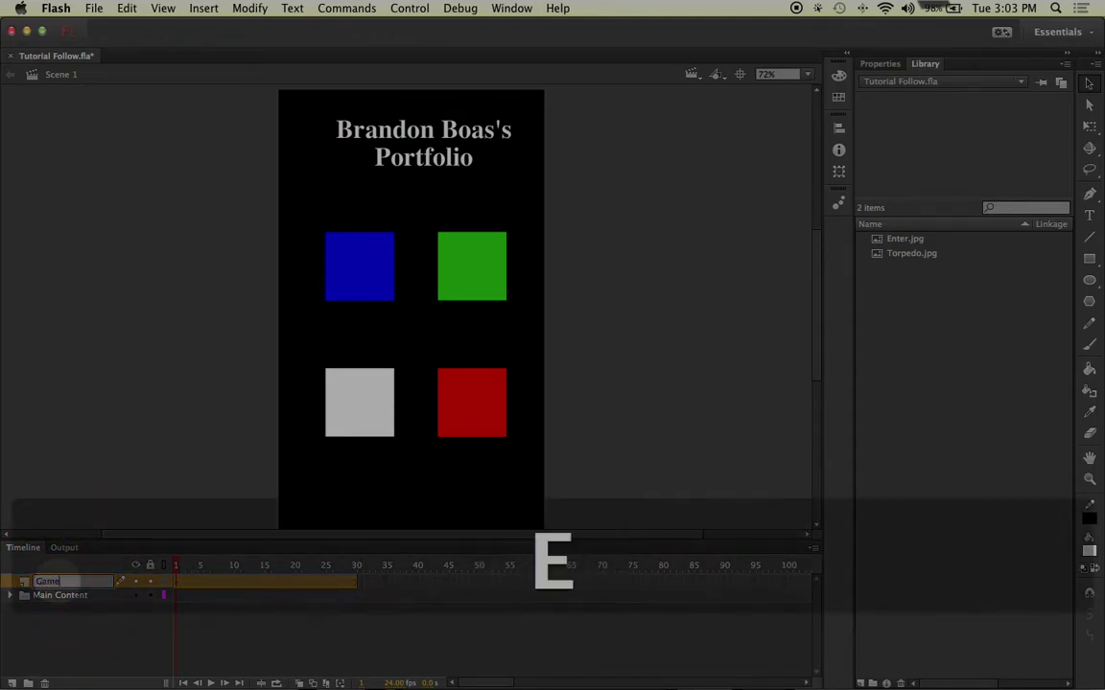
text( Design)
key(Return)
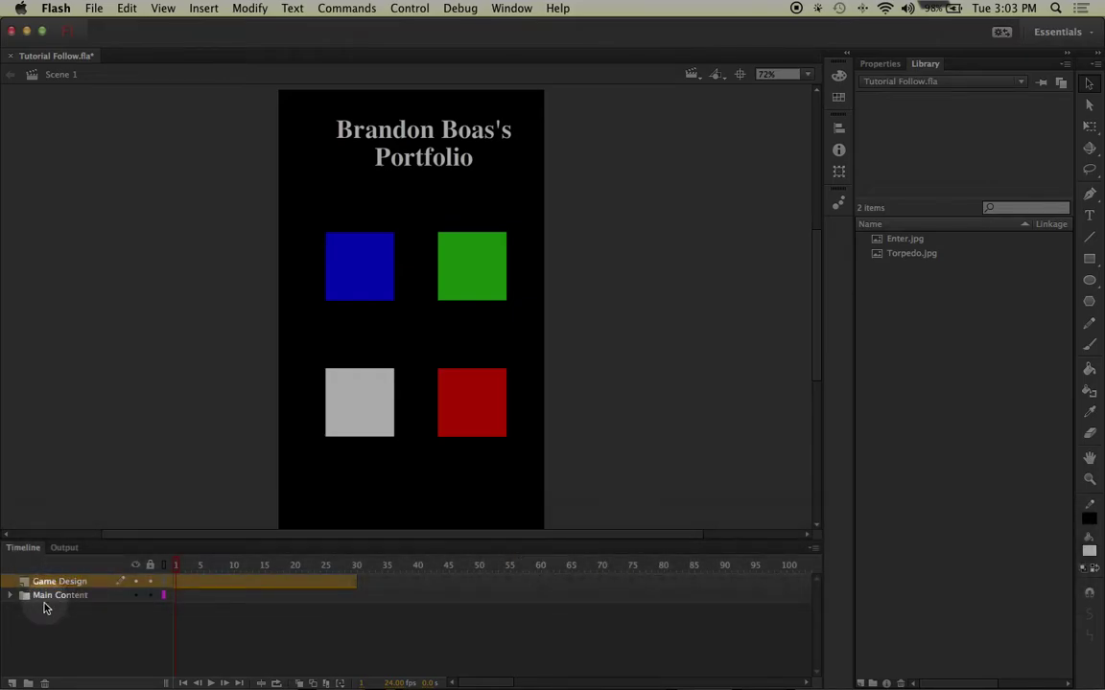
Create a layer folder named 'Game Design' and move the Game Design layer into it.
click(28, 683)
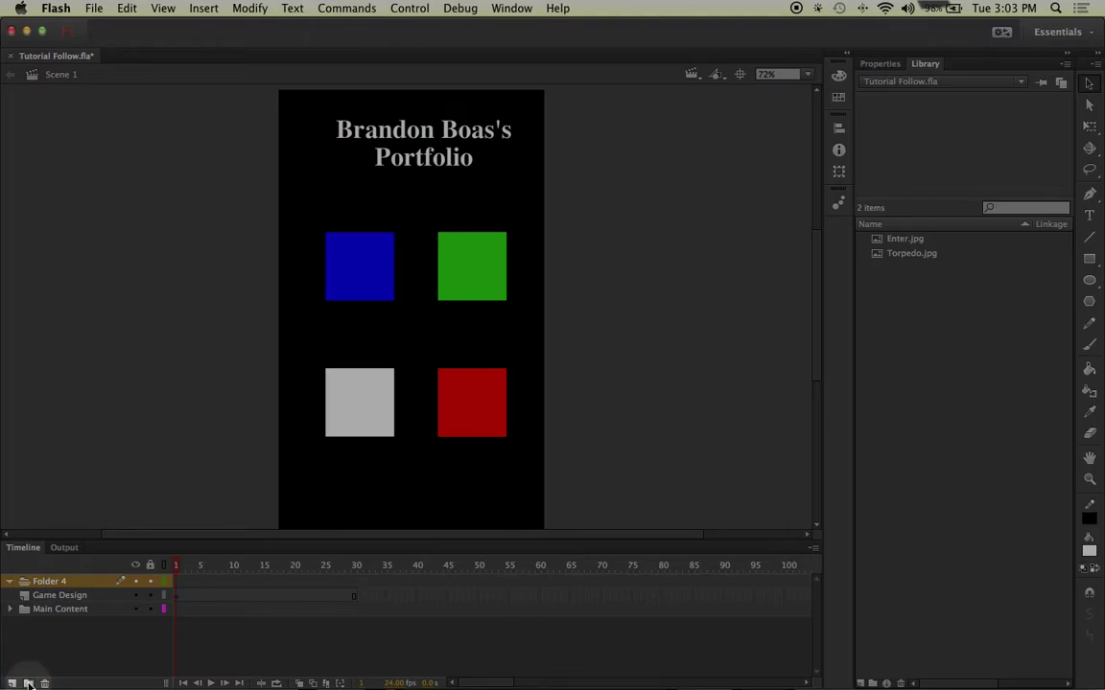
double_click(53, 582)
text(Gam)
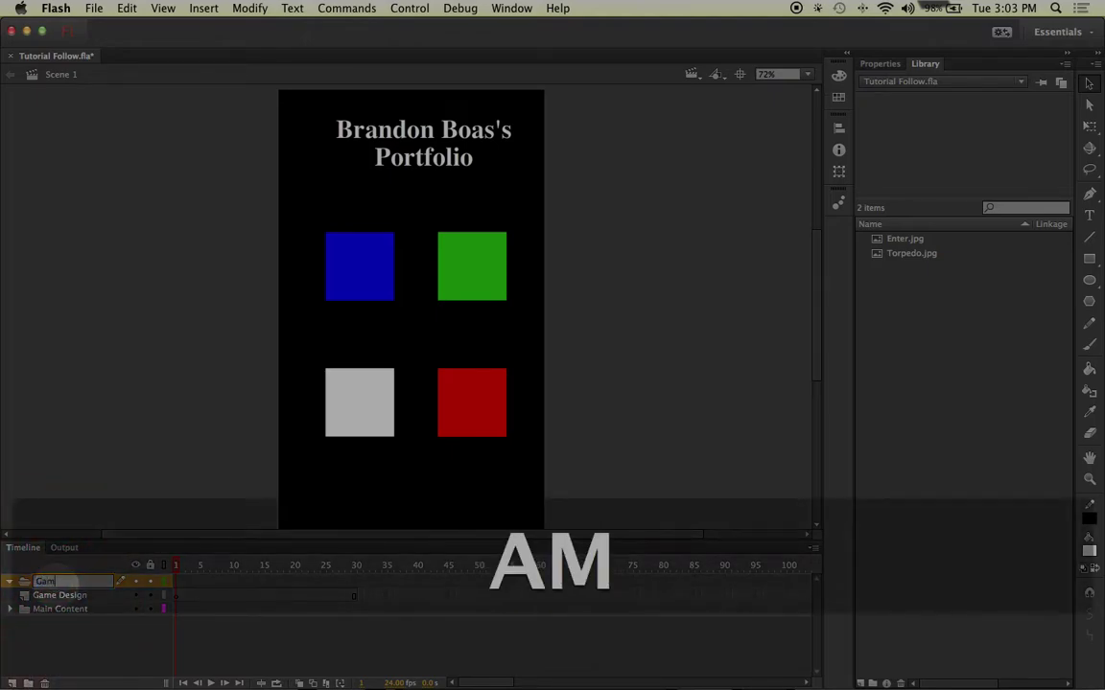
text(e Design)
key(Return)
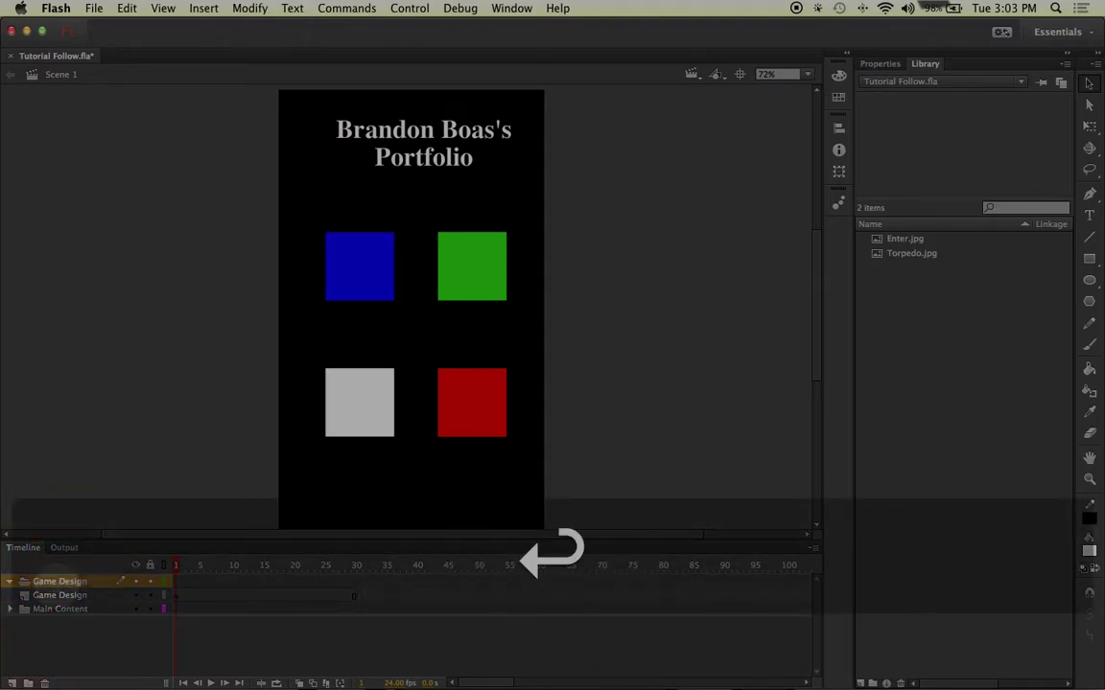
click(55, 596)
mouse_move(55, 597)
mouse_down()
mouse_move(42, 583)
mouse_move(53, 586)
mouse_up()
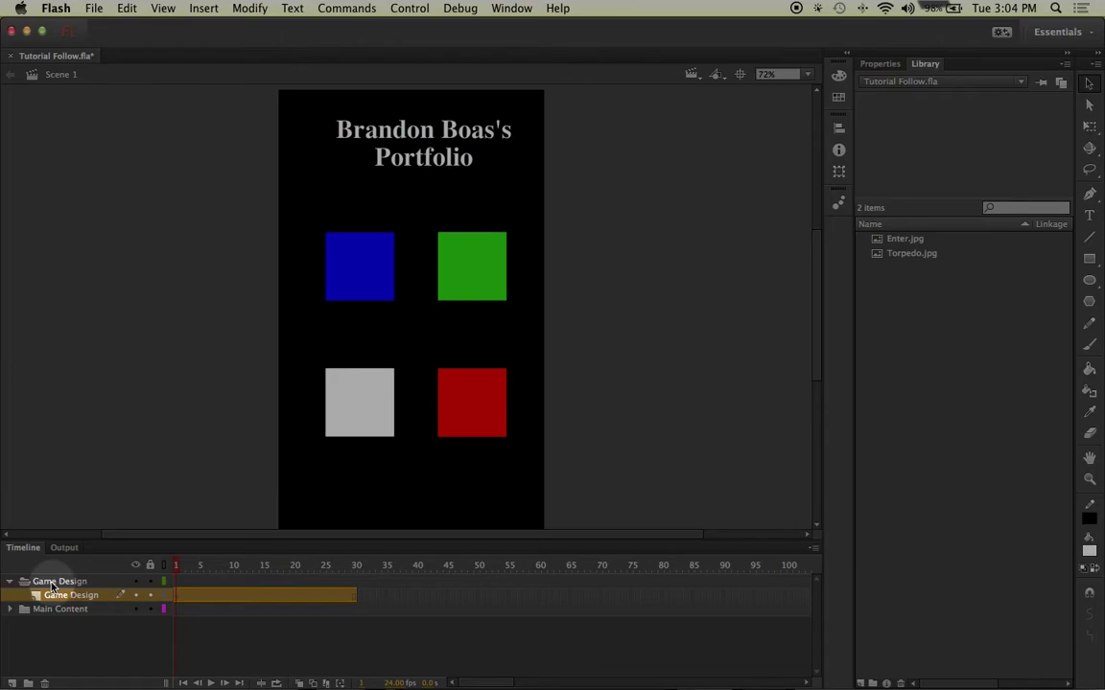
Insert a keyframe at frame 5 of the Game Design layer.
click(182, 597)
click(201, 596)
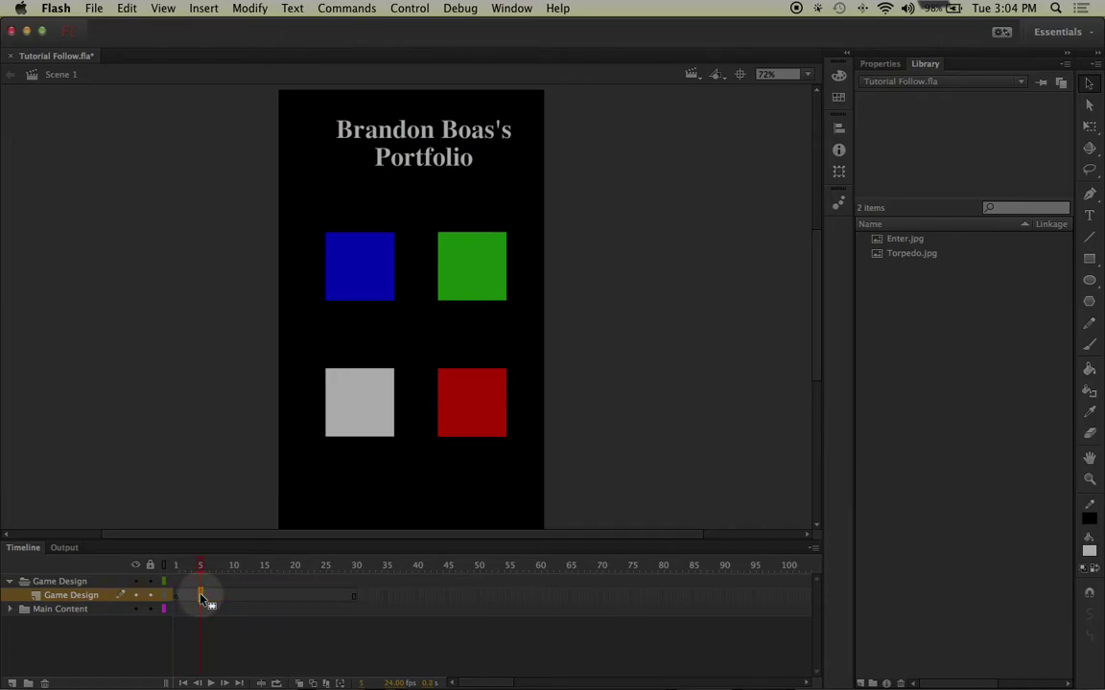
right_click(201, 595)
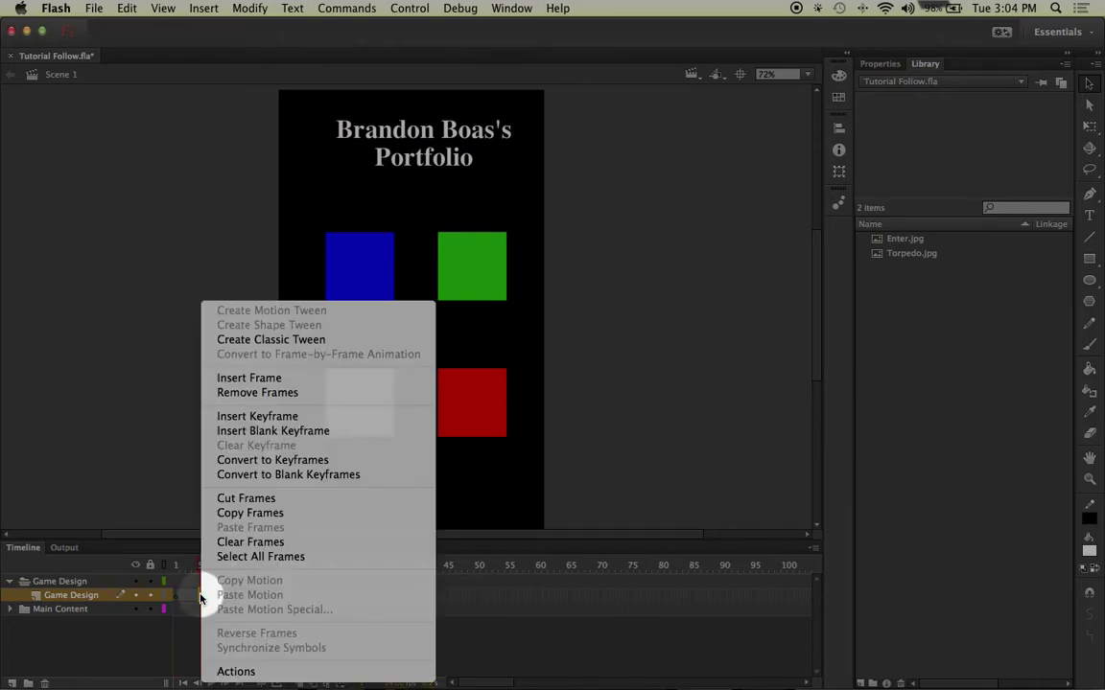
click(261, 419)
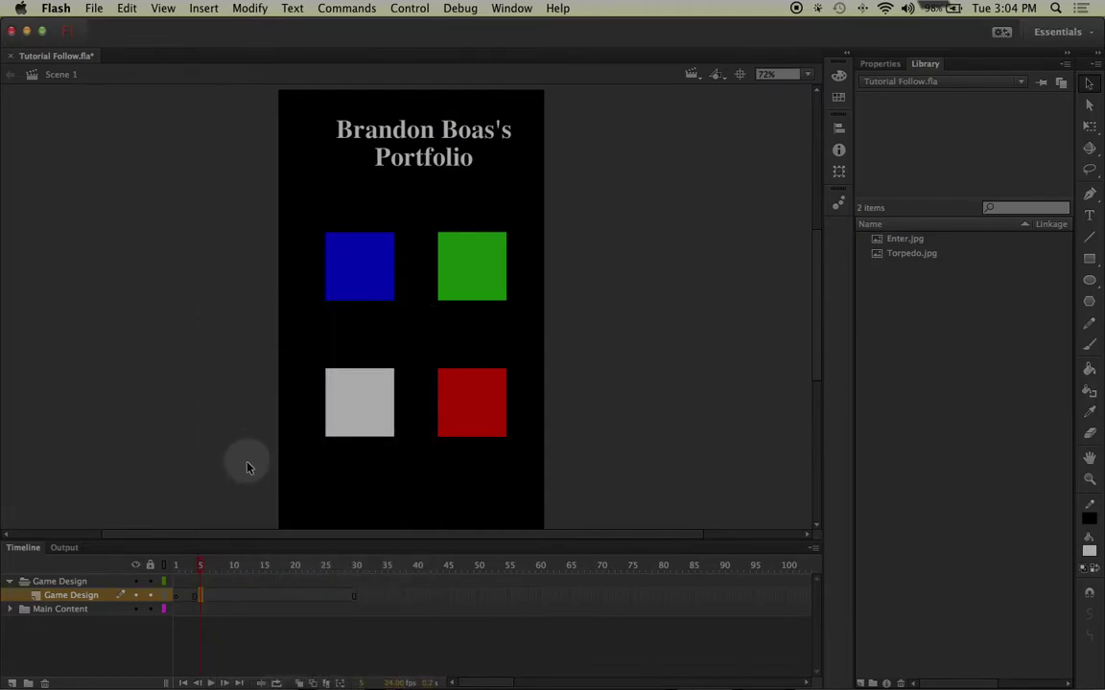
Add a keyframe at frame 6 on Game Design and expand the Main Content folder.
click(205, 595)
right_click(207, 596)
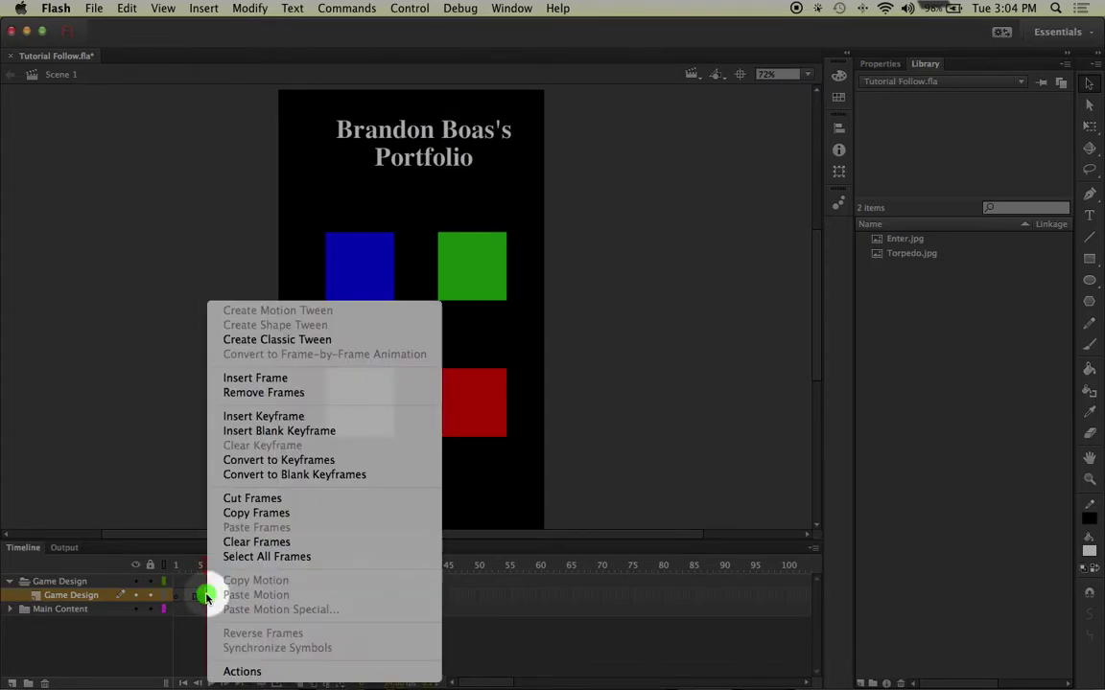
click(261, 418)
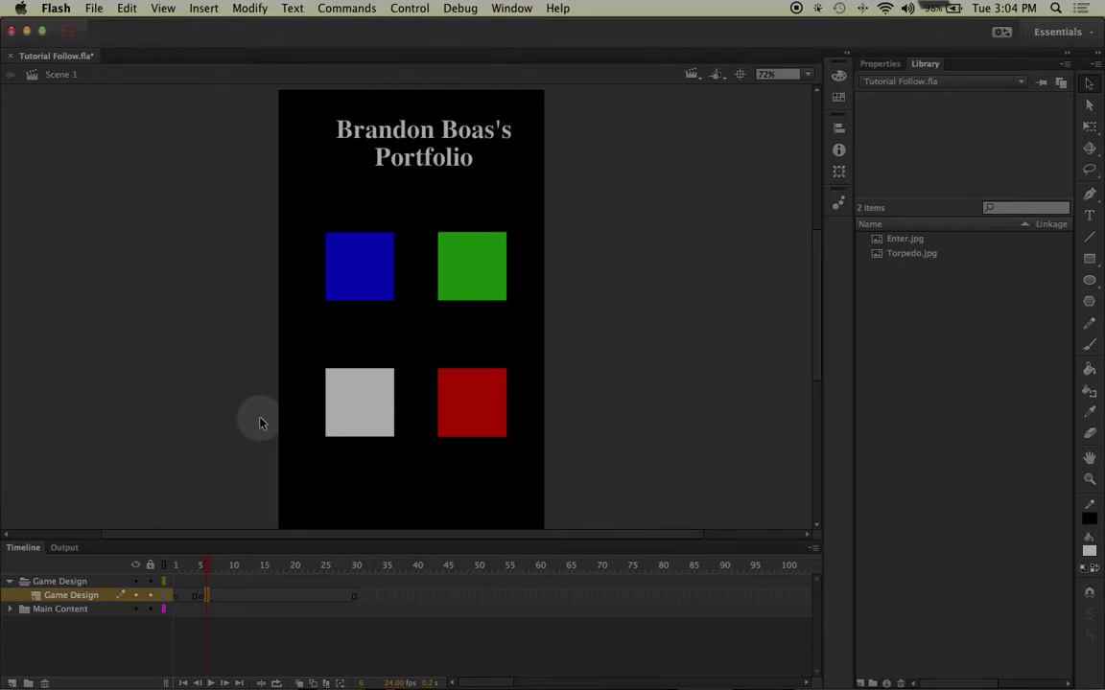
click(207, 584)
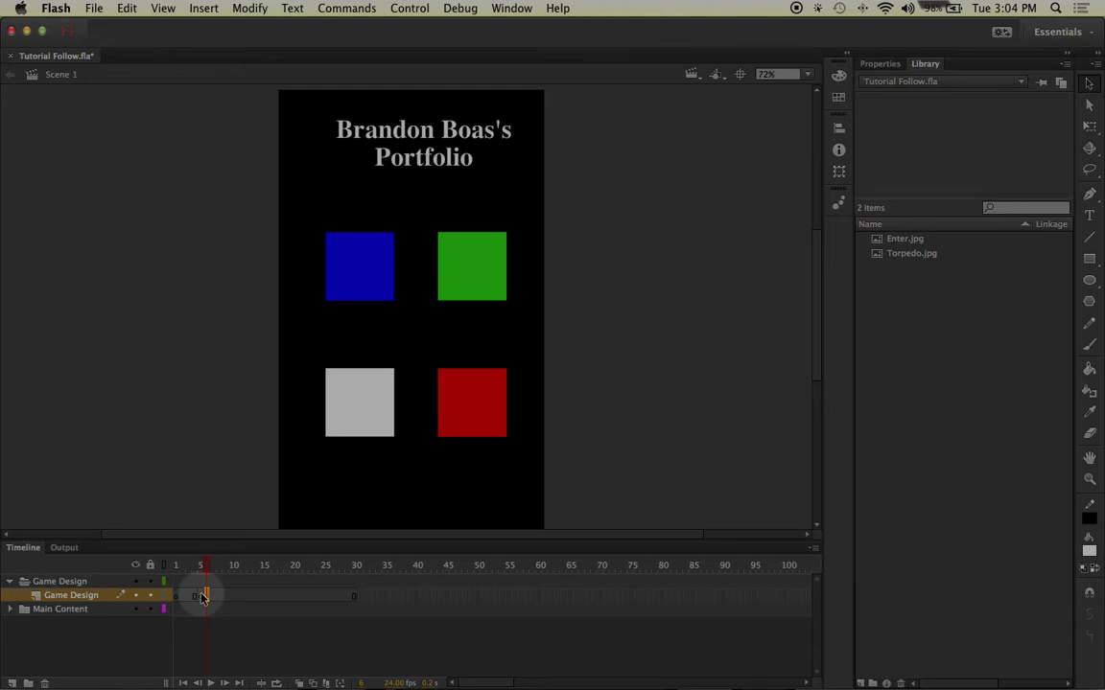
click(10, 609)
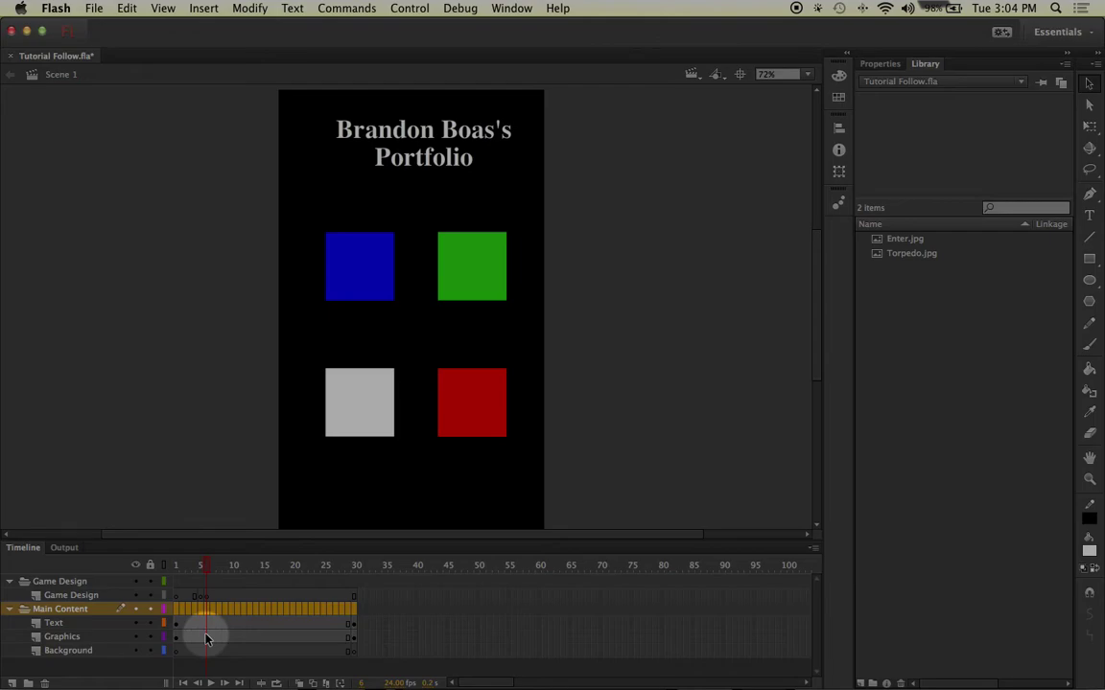
Insert a keyframe at frame 5 on the Graphics layer.
mouse_move(206, 640)
mouse_down()
mouse_move(168, 636)
mouse_move(199, 628)
mouse_up()
click(201, 637)
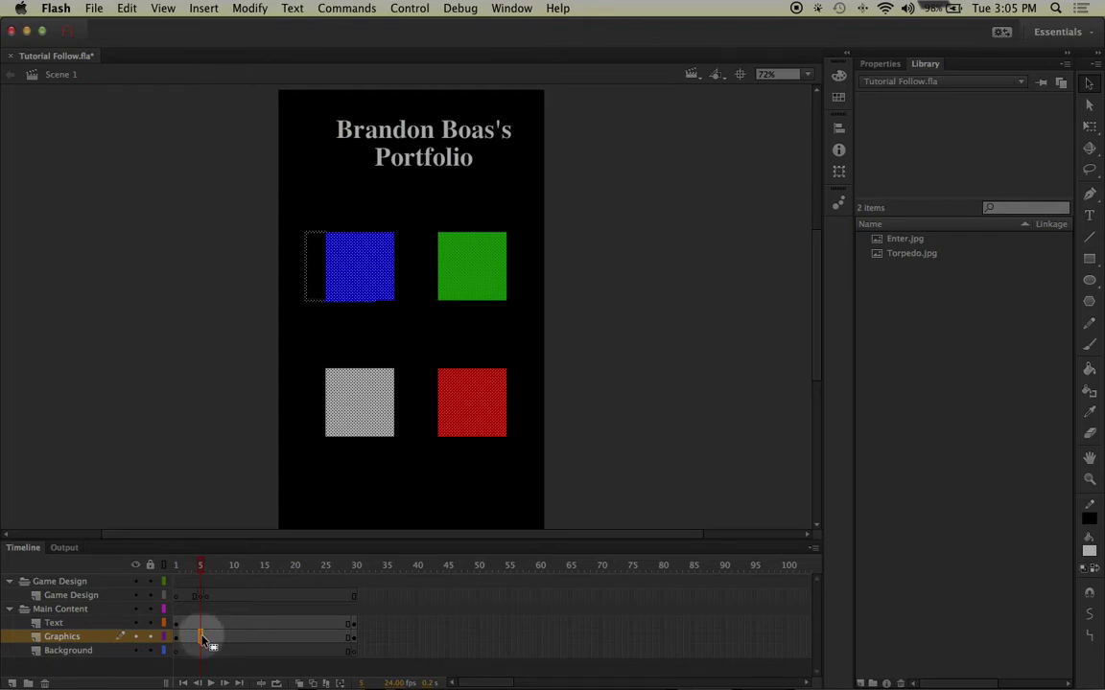
right_click(203, 641)
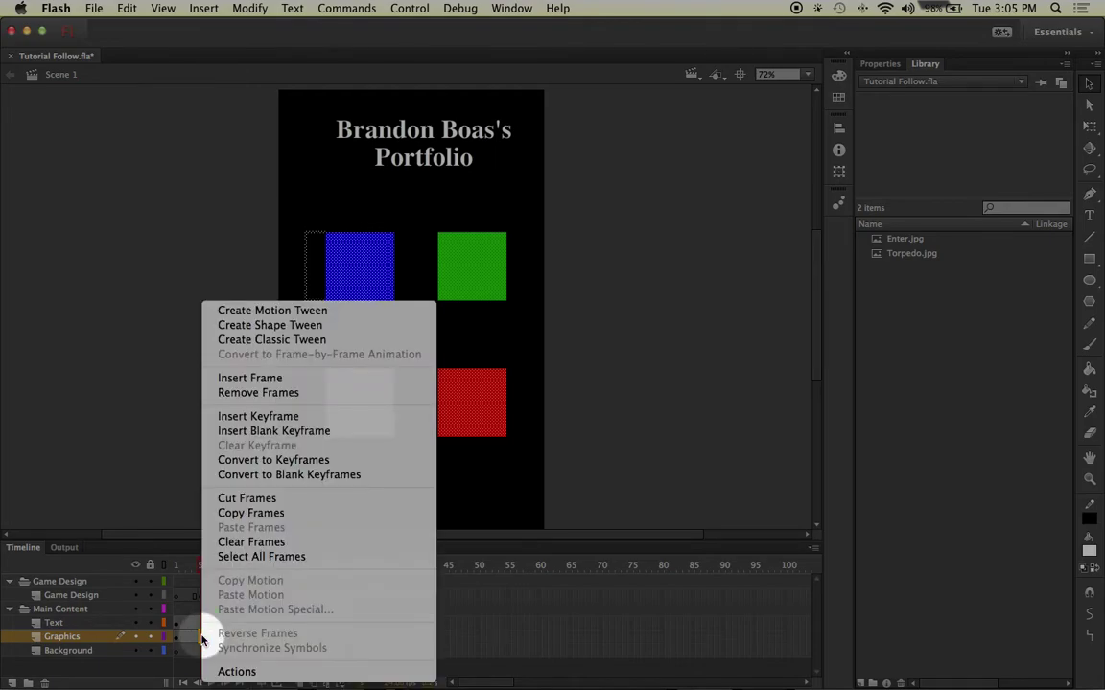
click(248, 418)
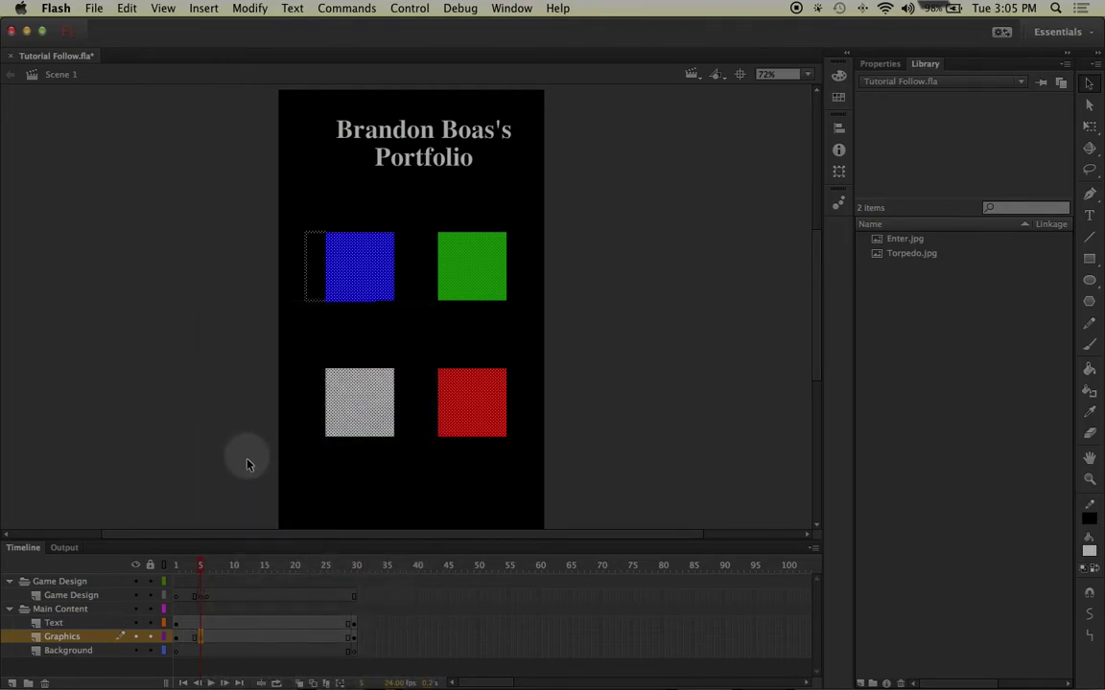
right_click(205, 641)
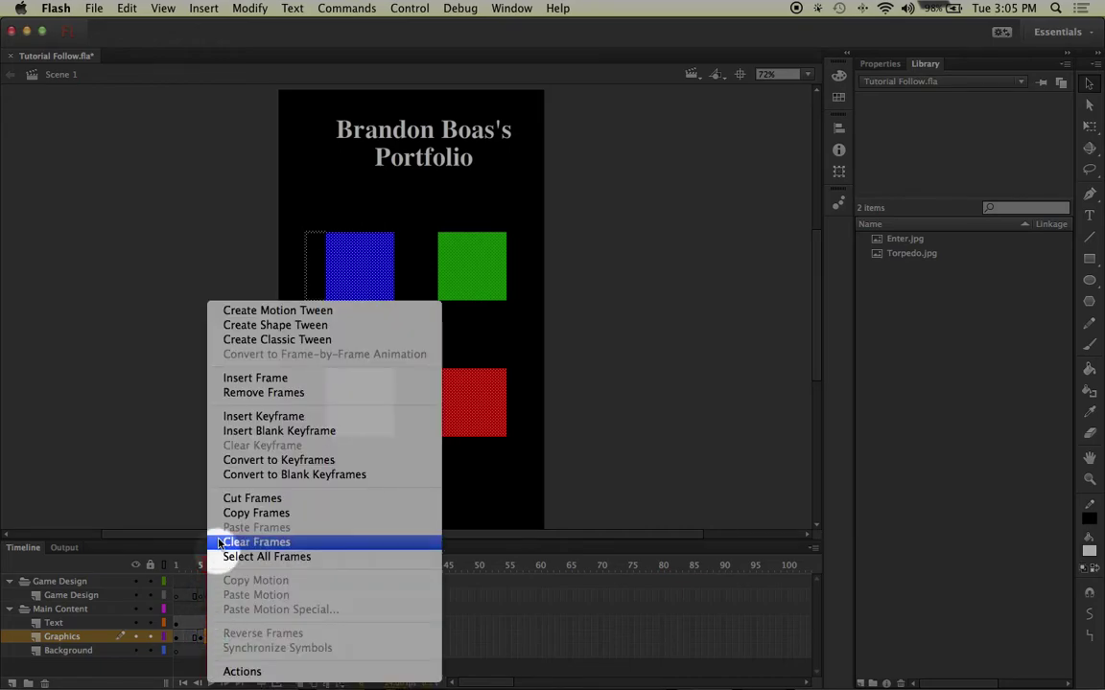
click(230, 417)
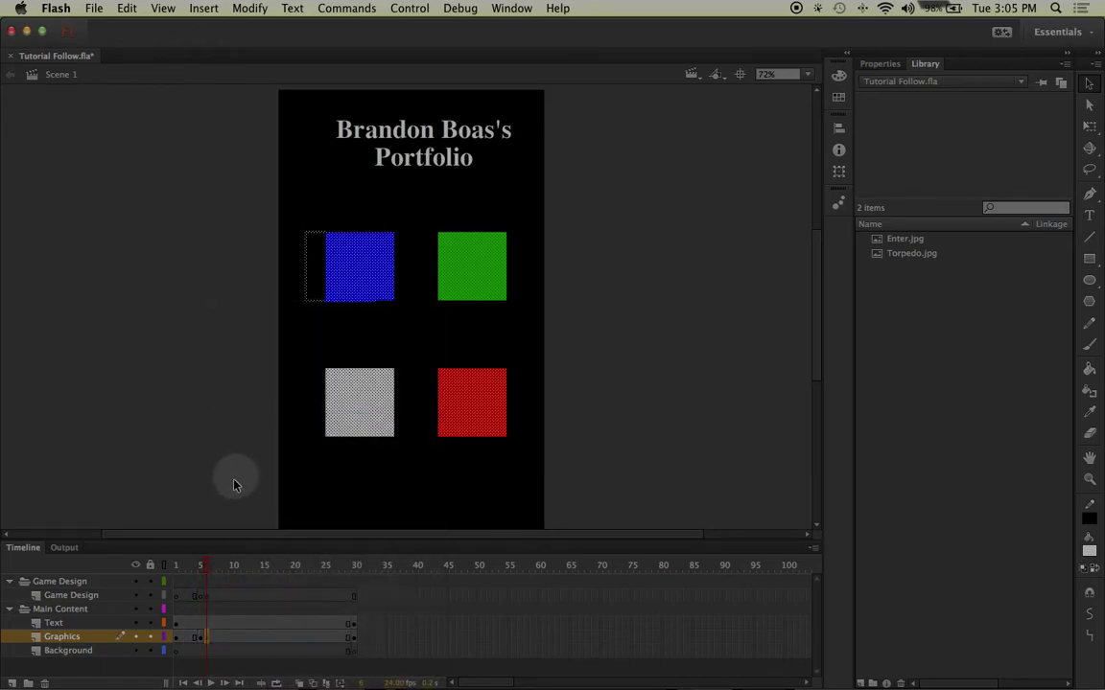
Delete the four coloured squares from Graphics frames 6 and 5.
click(210, 636)
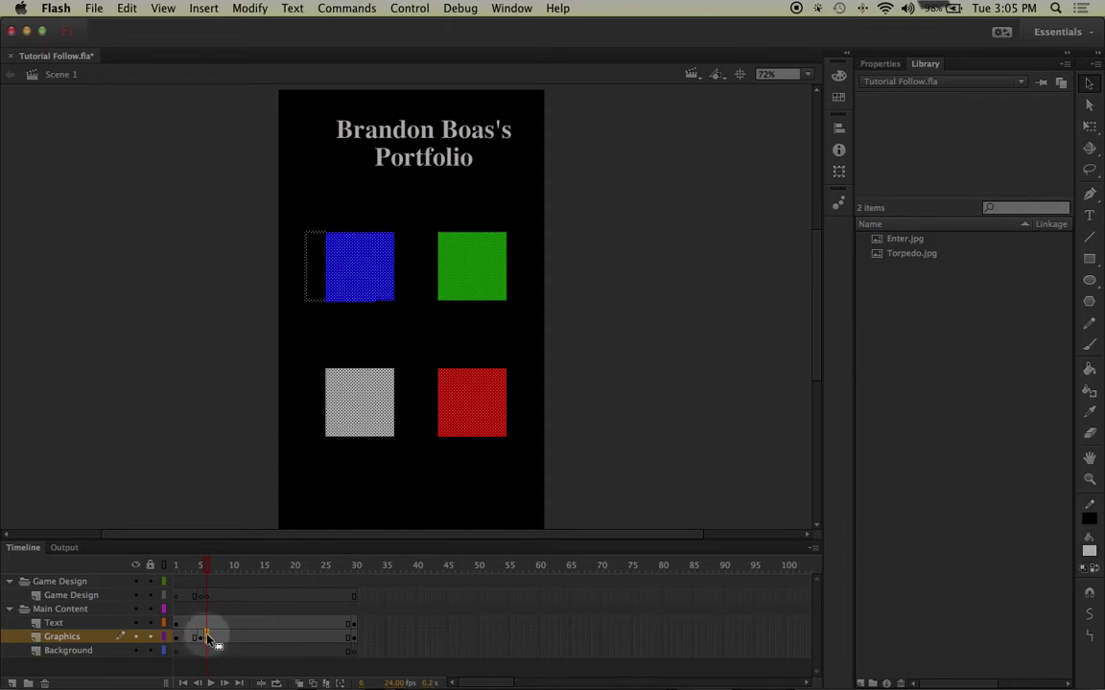
key(BackSpace)
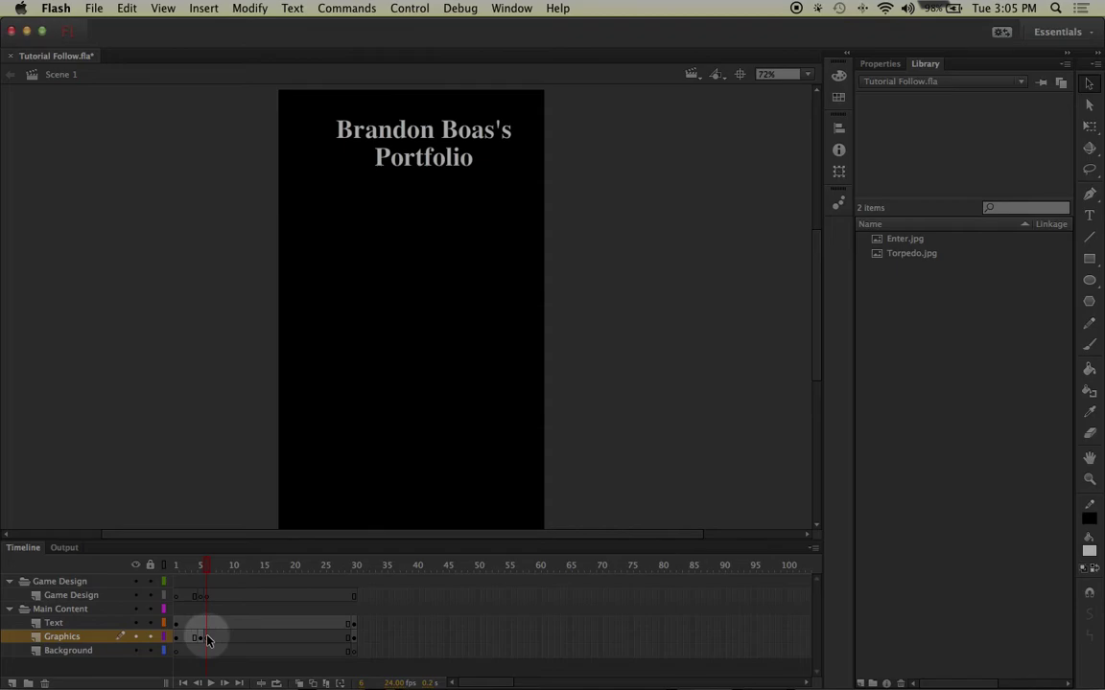
click(201, 638)
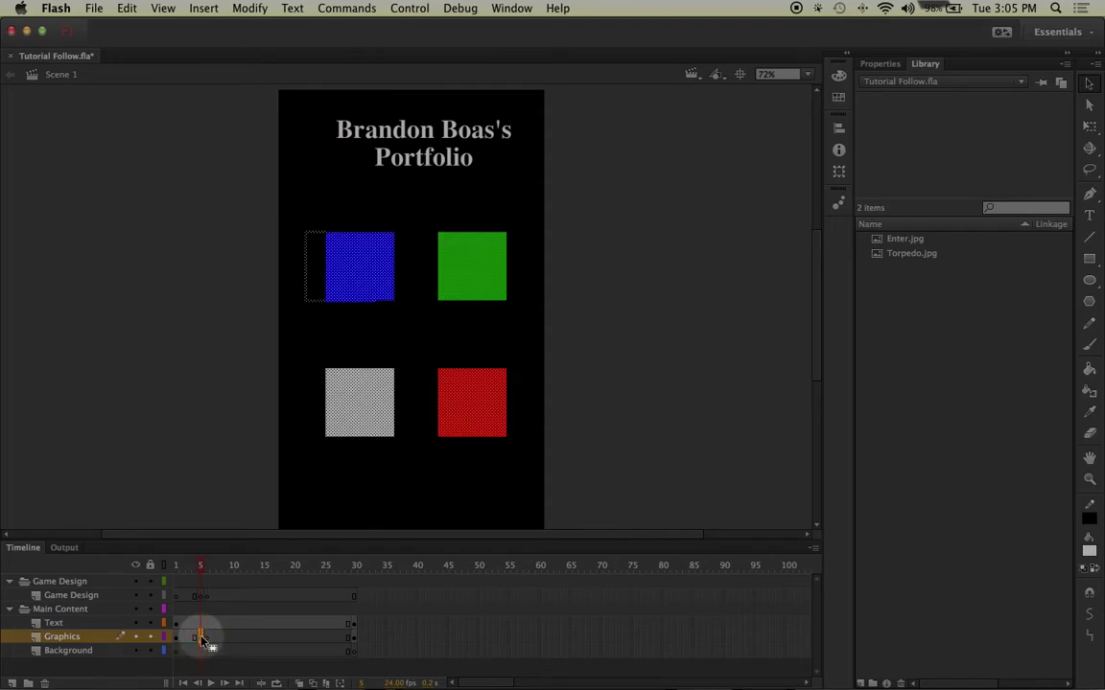
key(BackSpace)
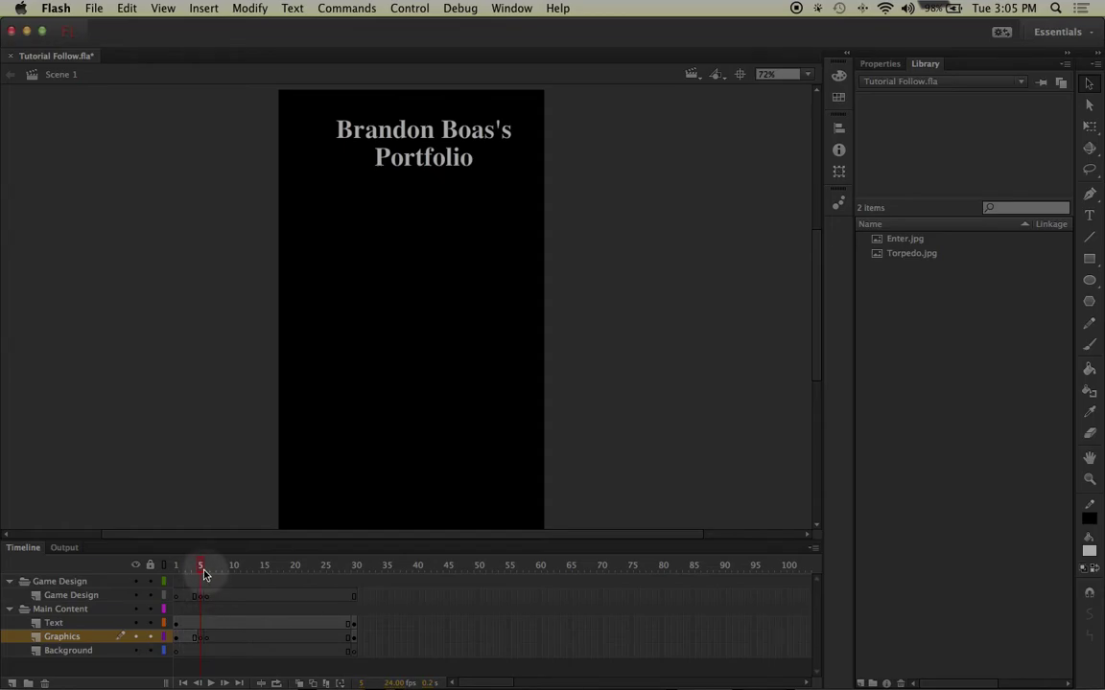
Drag Enter.jpg from the Library onto the stage at frame 5 of Game Design.
mouse_move(202, 572)
mouse_down()
mouse_move(168, 573)
mouse_move(205, 575)
mouse_up()
drag(202, 576, 201, 576)
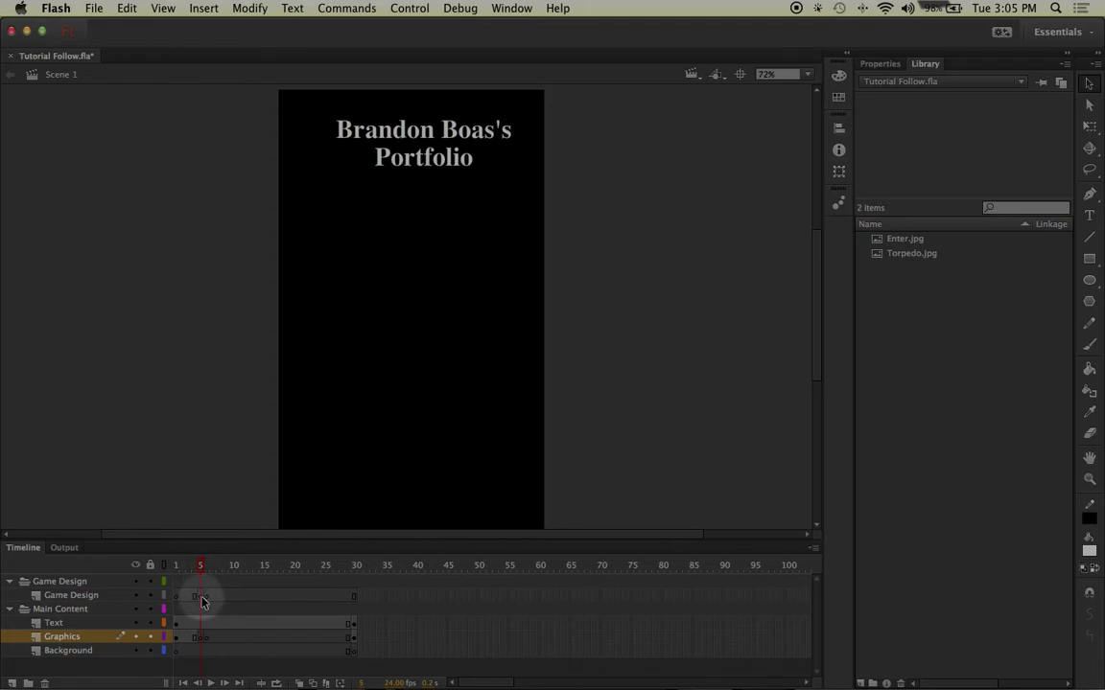
click(202, 599)
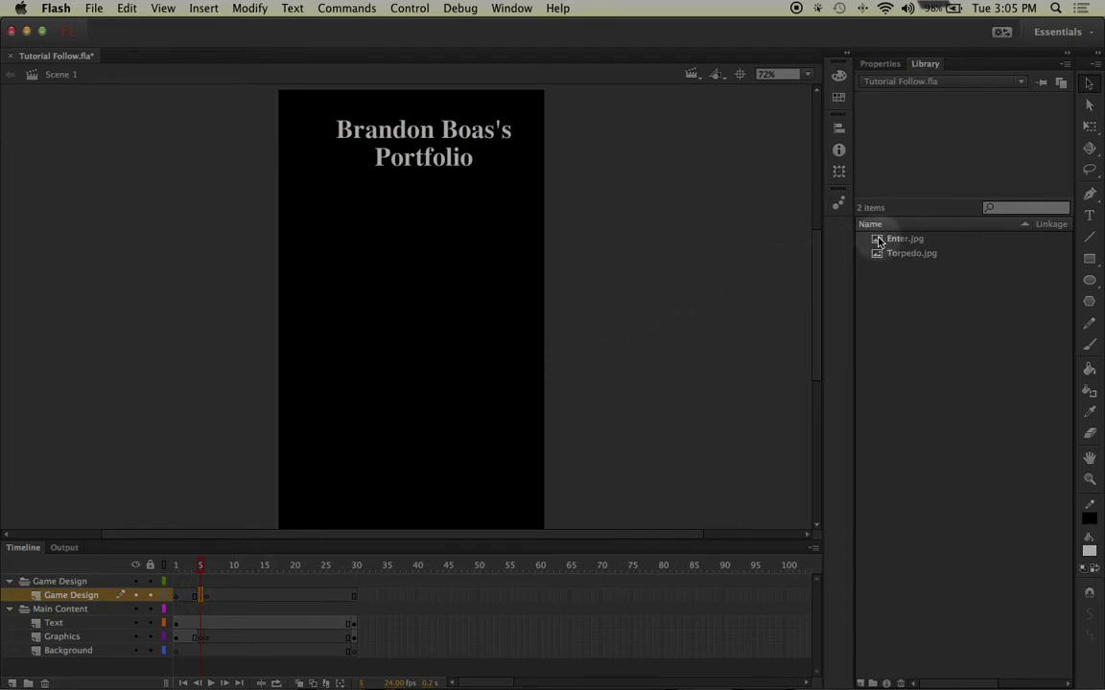
drag(878, 242, 404, 335)
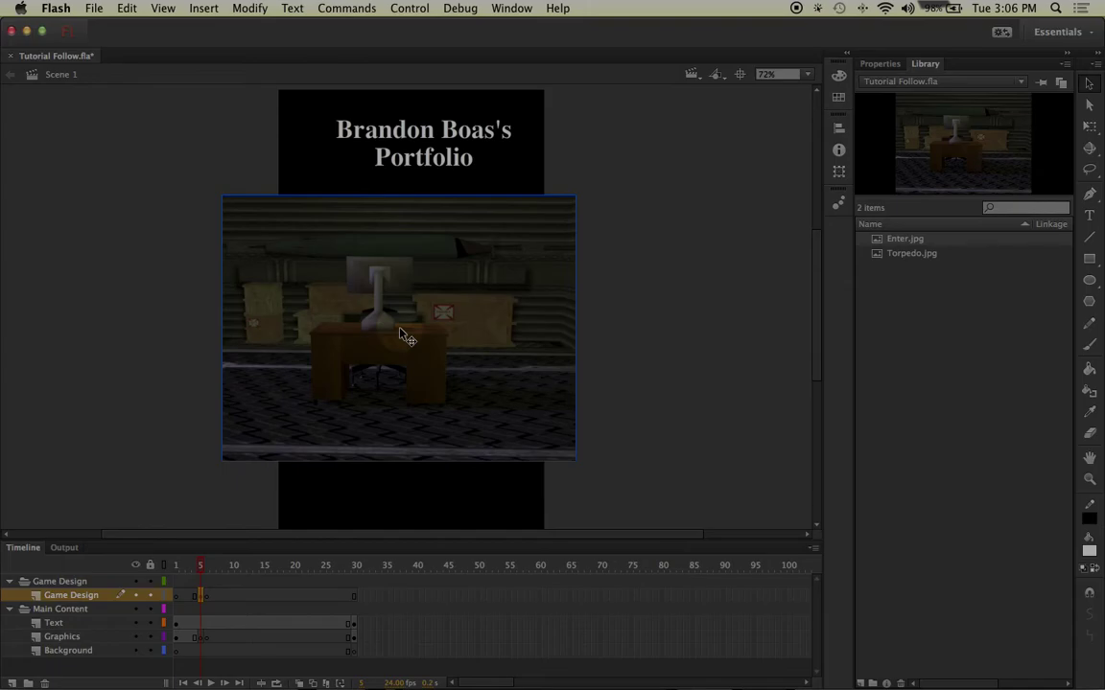
click(1089, 126)
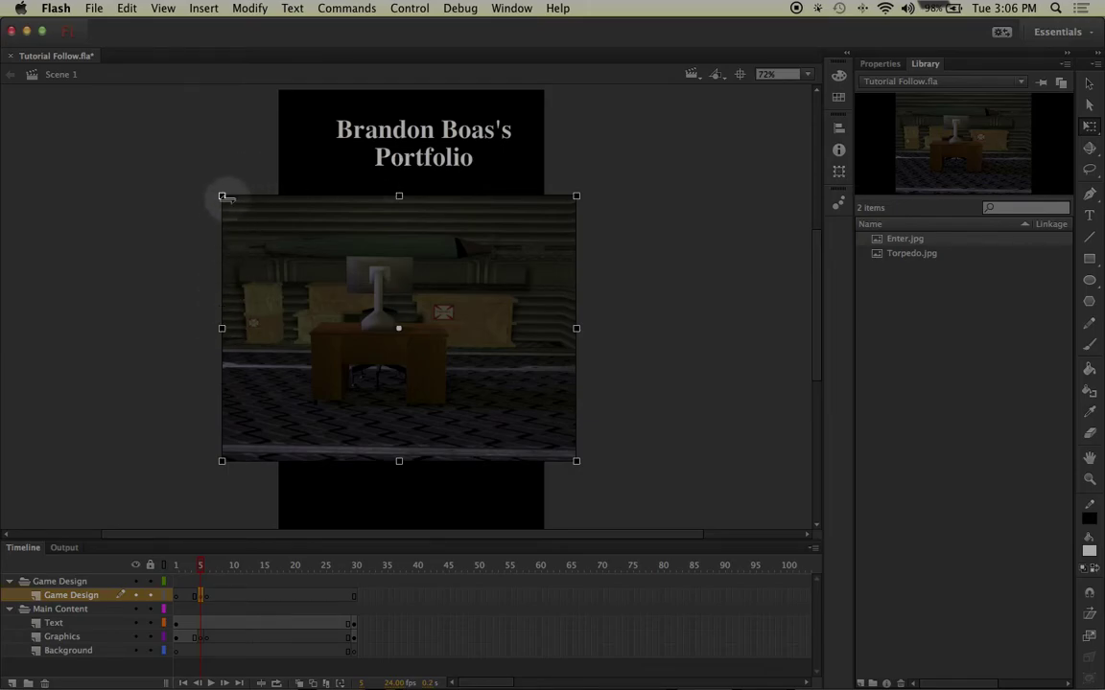
Scale the Enter.jpg desk screenshot down and centre it beneath the portfolio title.
mouse_move(221, 196)
mouse_down()
mouse_move(289, 229)
mouse_move(321, 279)
mouse_move(323, 256)
mouse_move(314, 289)
mouse_move(315, 245)
mouse_move(311, 284)
mouse_move(323, 283)
mouse_move(286, 246)
mouse_up()
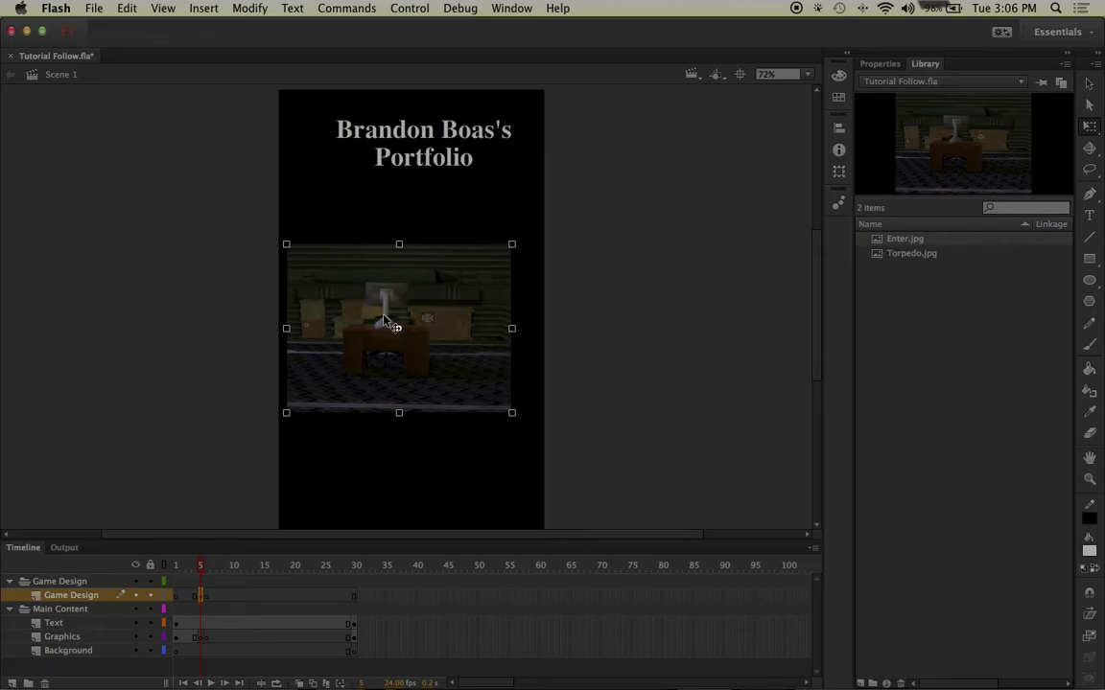
drag(383, 315, 395, 308)
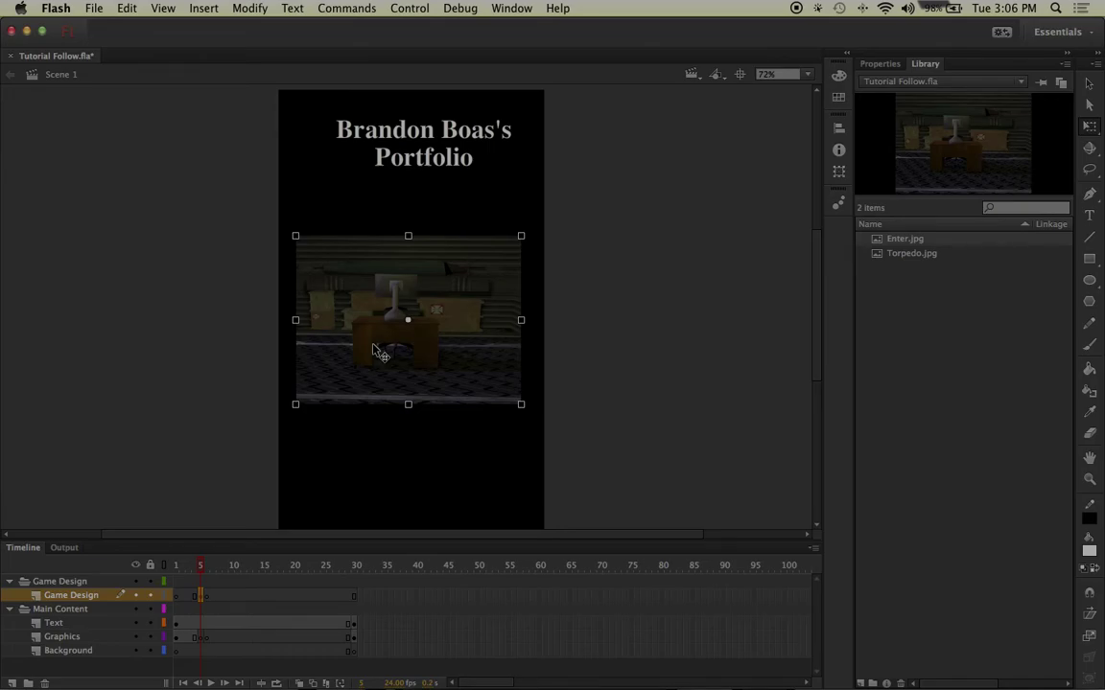
click(200, 625)
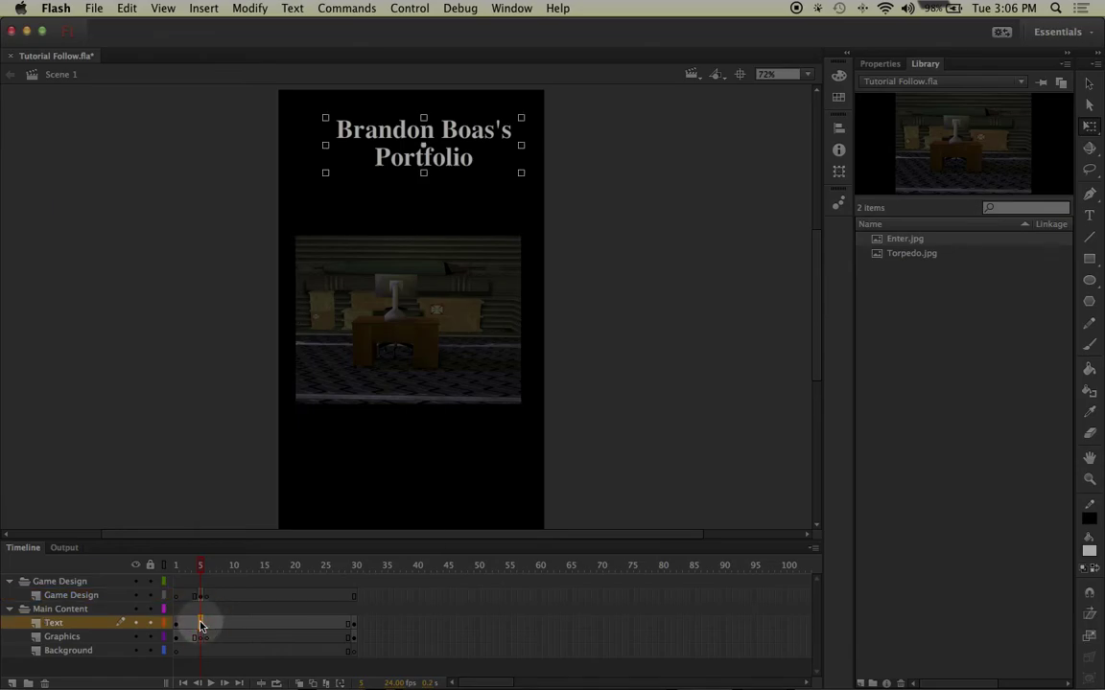
Insert a keyframe at frame 5 on the Text layer.
right_click(201, 625)
click(217, 418)
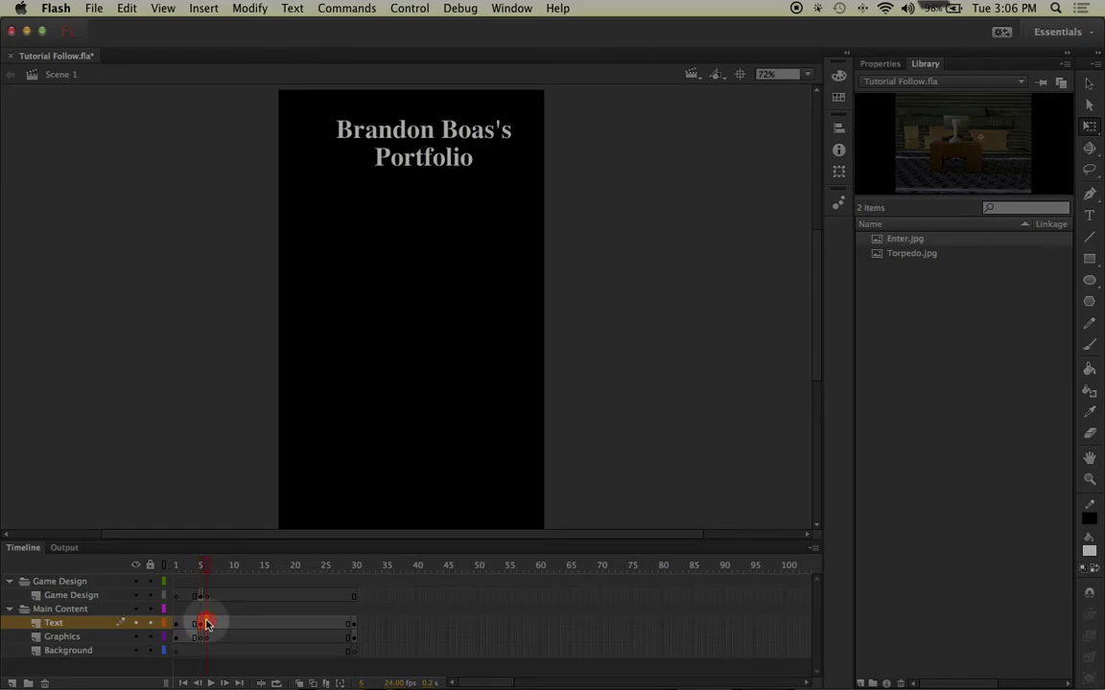
right_click(206, 623)
click(242, 419)
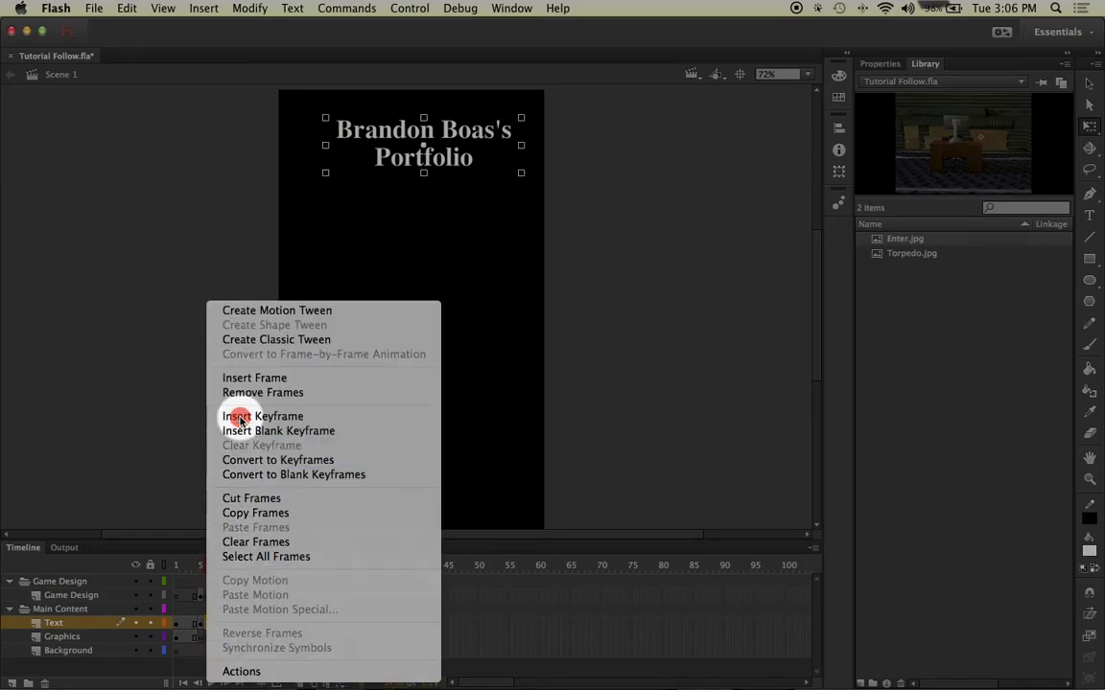
click(202, 625)
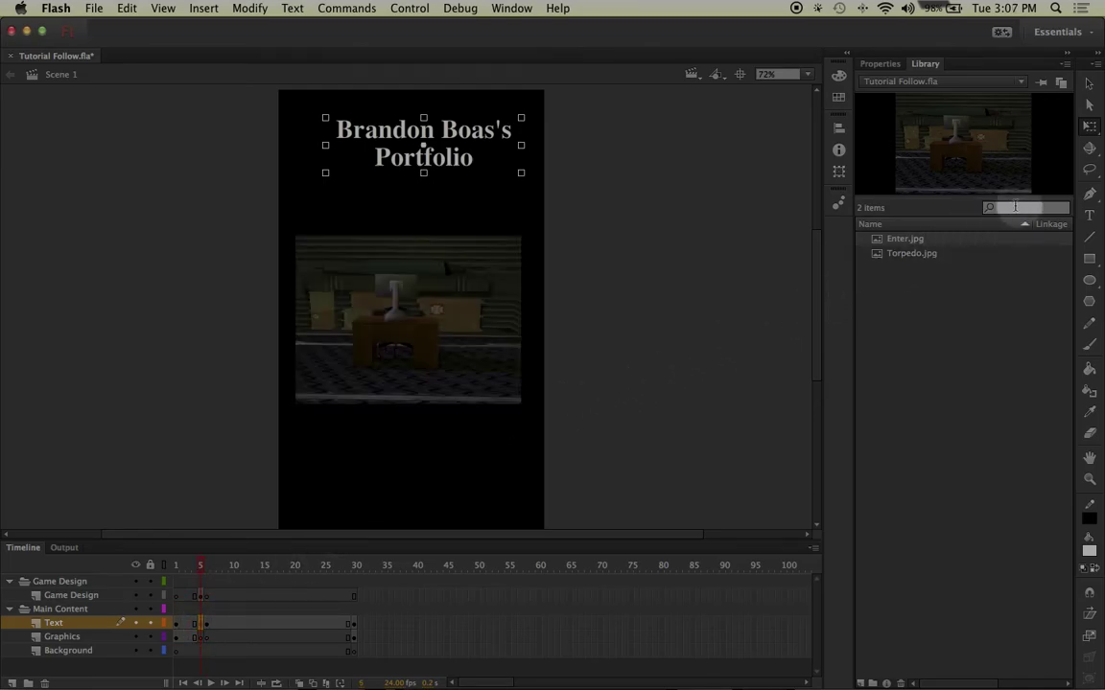
Add a 'Door' caption text box below the screenshot and nudge it lower.
click(1089, 215)
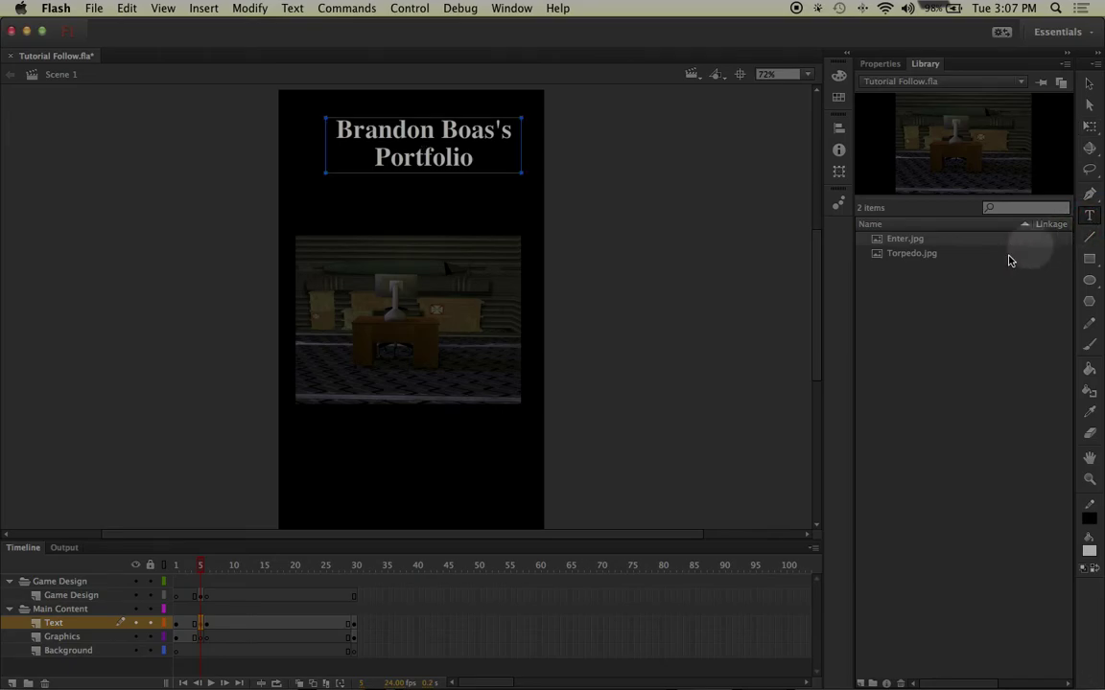
click(339, 456)
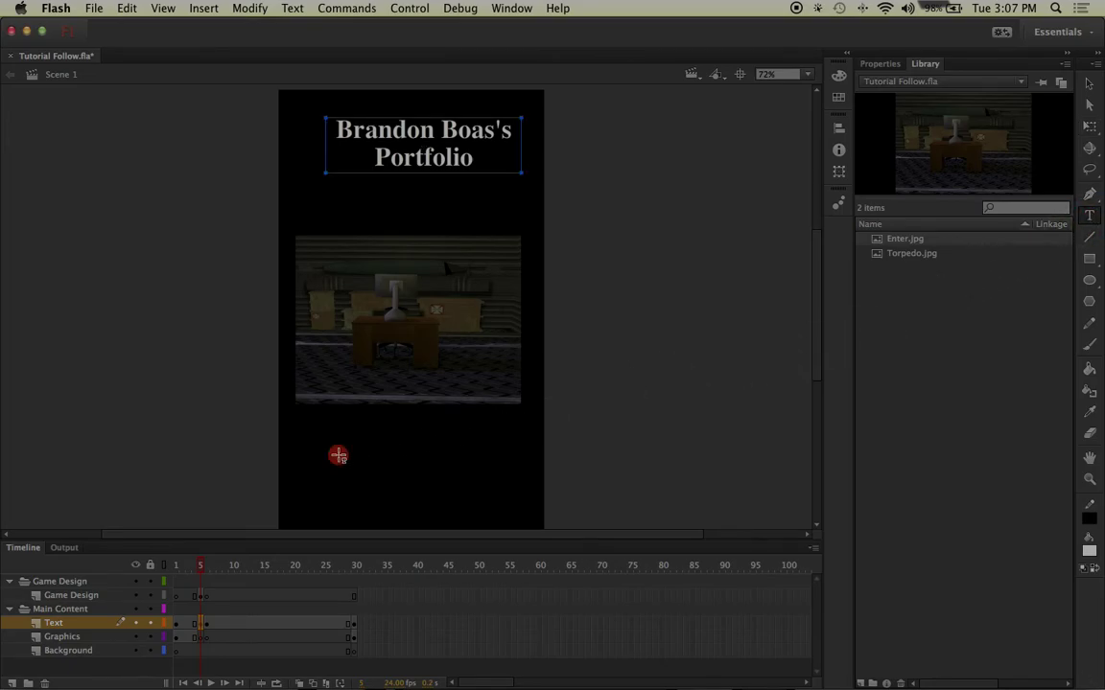
drag(338, 435, 495, 460)
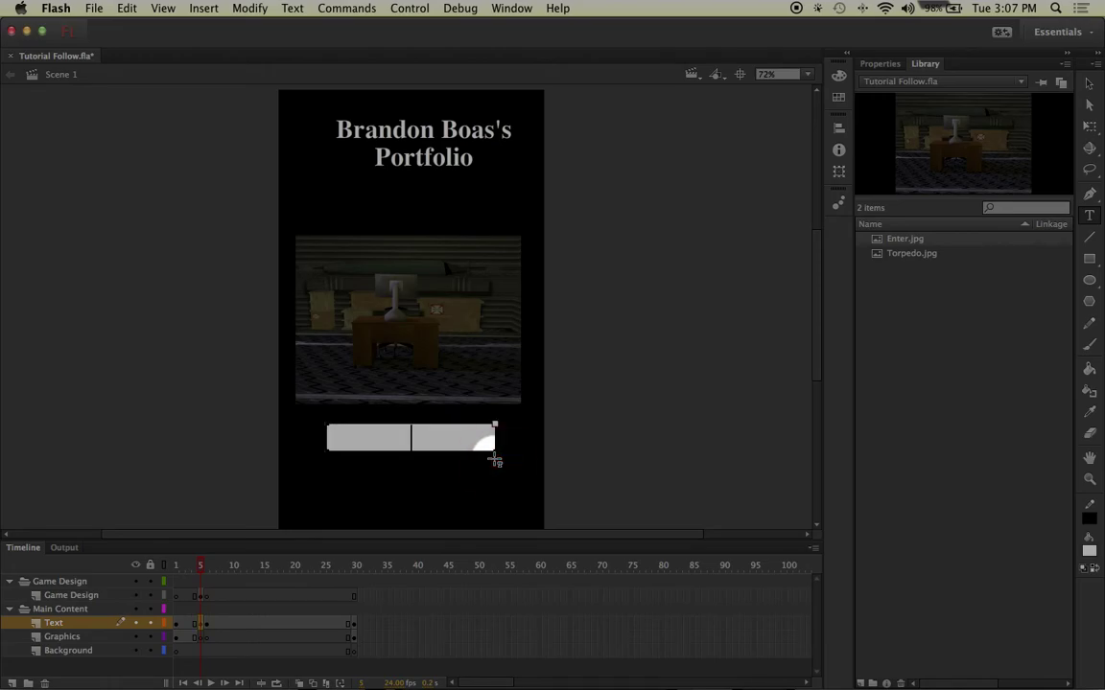
text(Door)
key(Return)
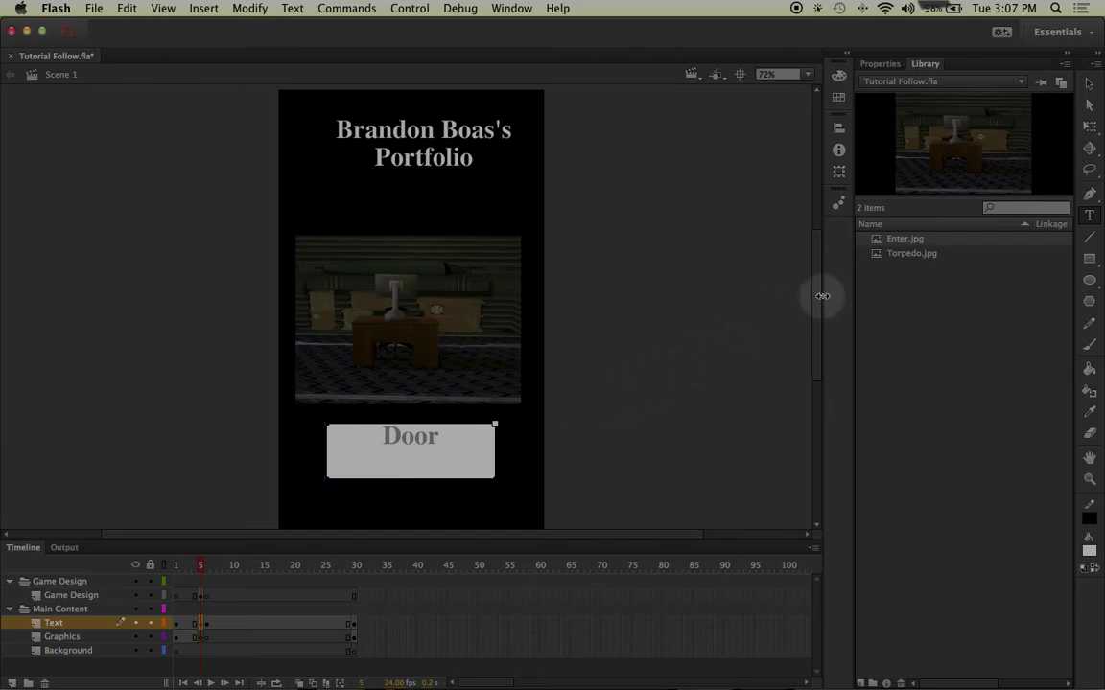
click(1088, 83)
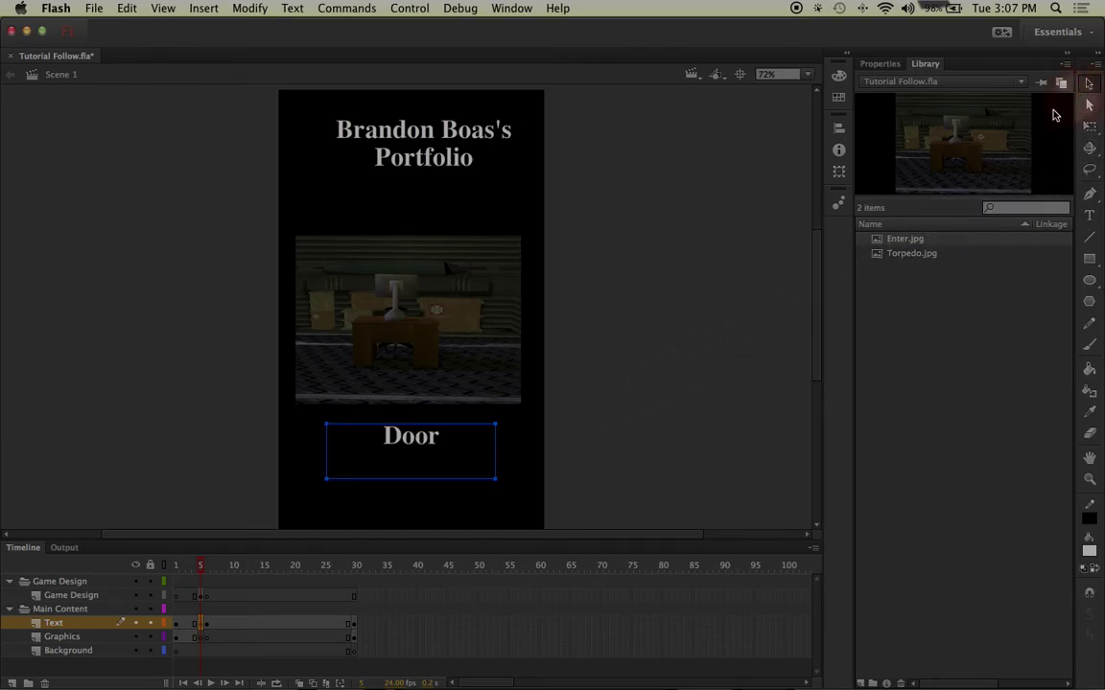
drag(413, 437, 410, 470)
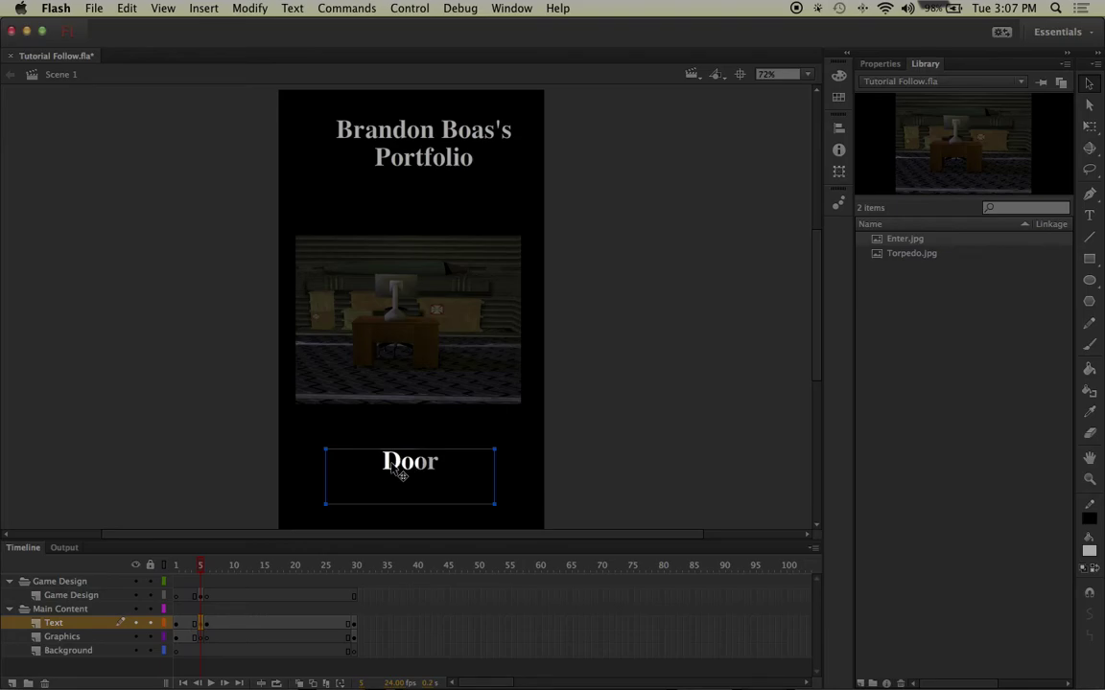
Drop Torpedo.jpg on Game Design frame 6, shrink it and centre it under the title.
click(205, 596)
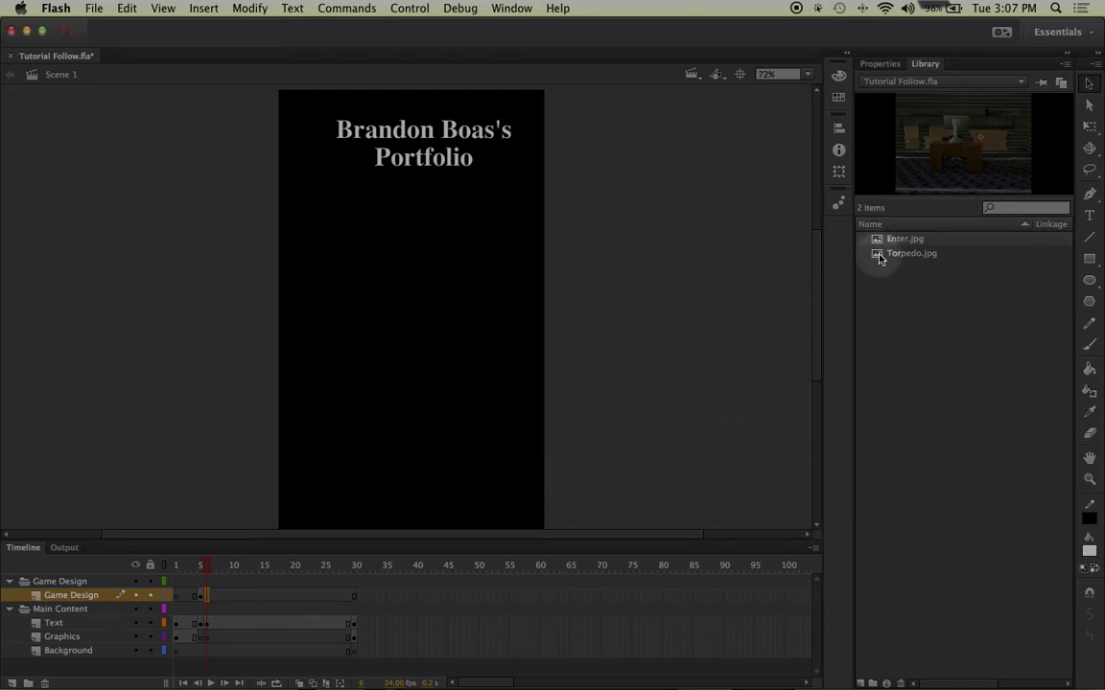
drag(880, 254, 365, 323)
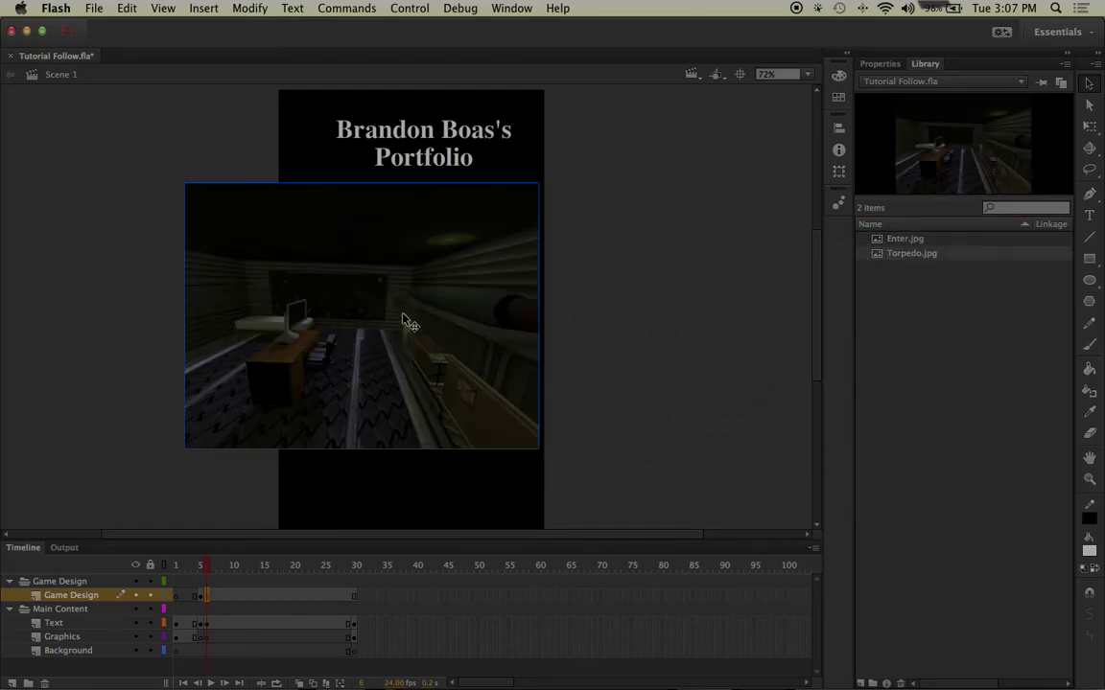
click(1087, 128)
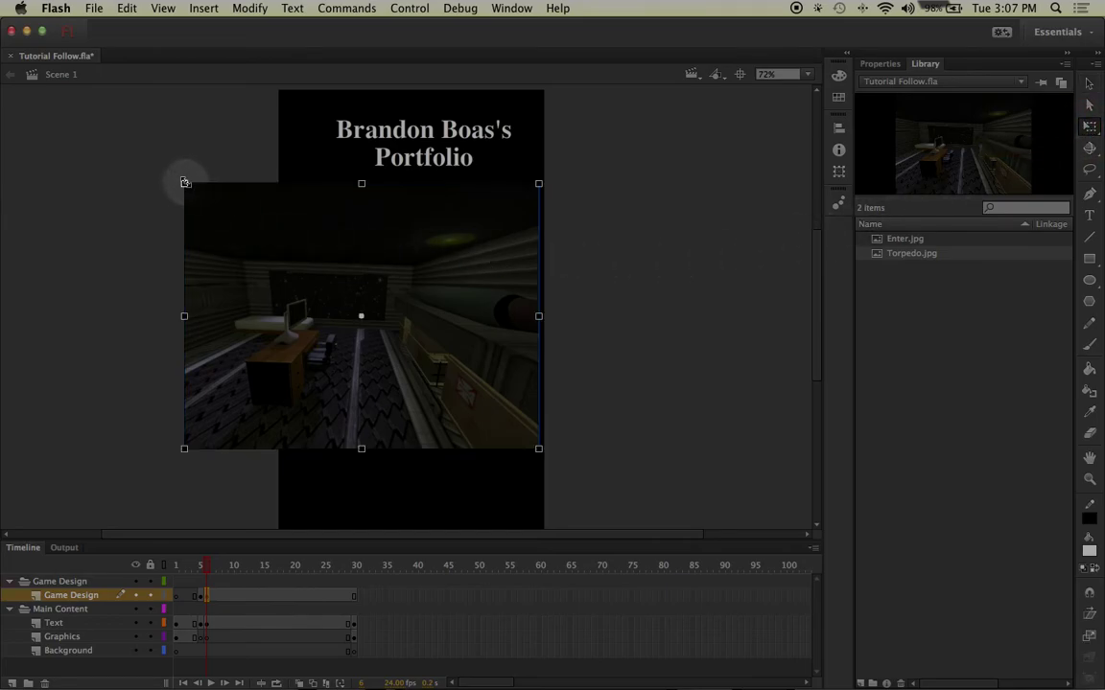
drag(184, 182, 264, 234)
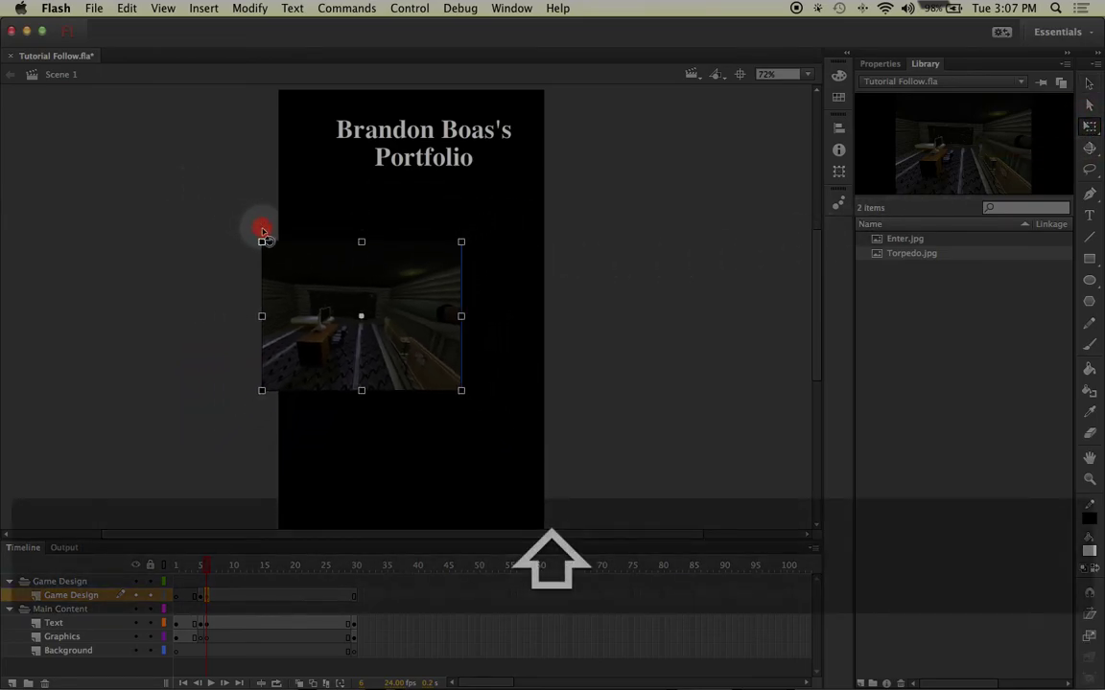
drag(308, 301, 362, 298)
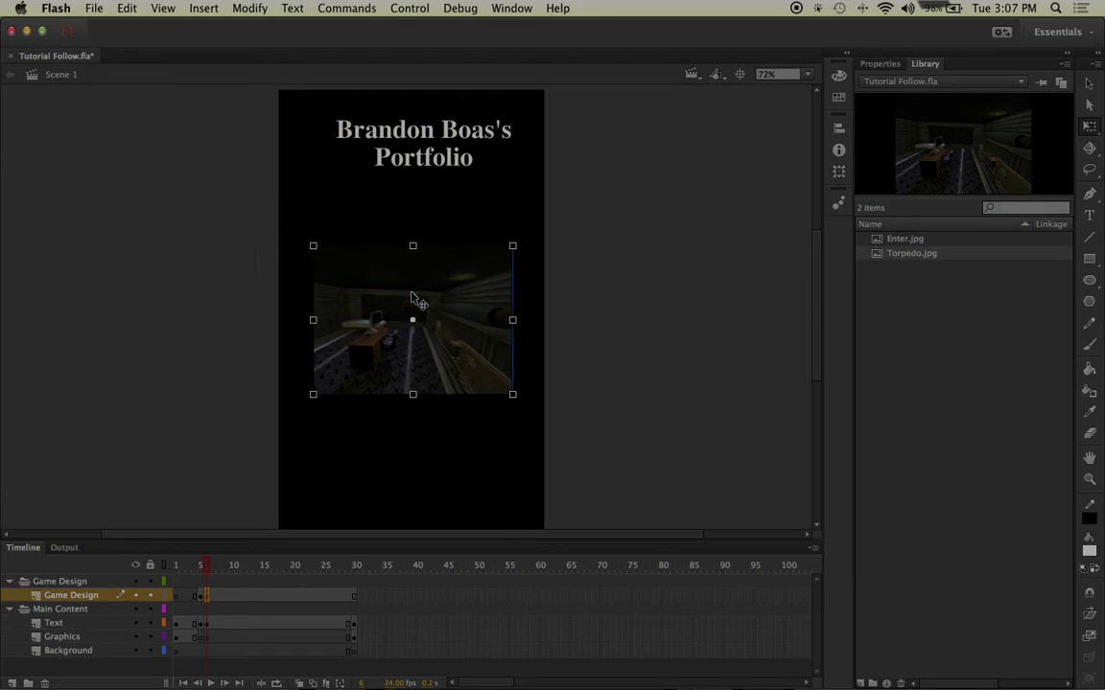
click(1090, 83)
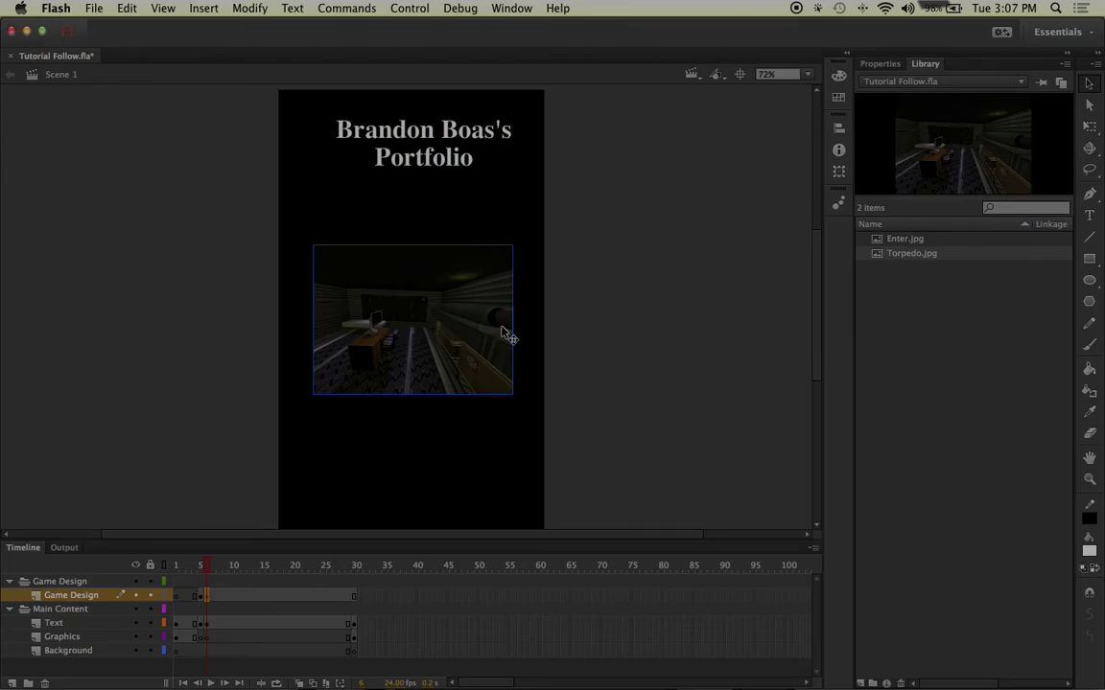
mouse_move(420, 316)
mouse_down()
mouse_move(428, 326)
mouse_move(423, 307)
mouse_up()
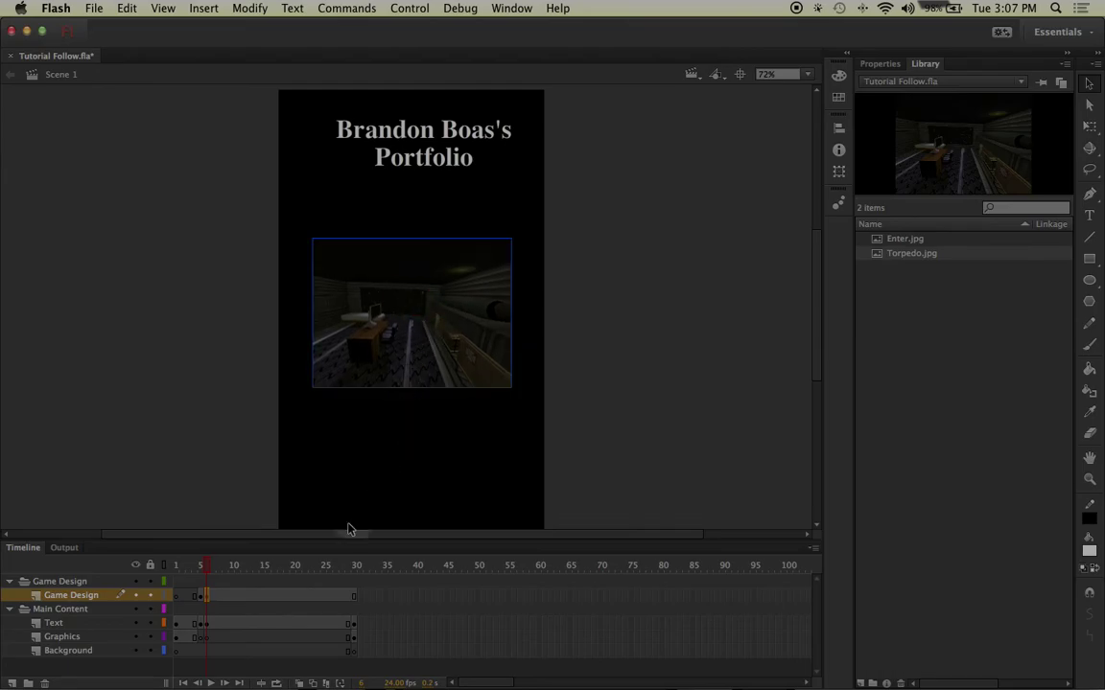
Type the caption 'Torpedo' on the Text layer at frame 6, centred beneath the torpedo screenshot.
click(206, 624)
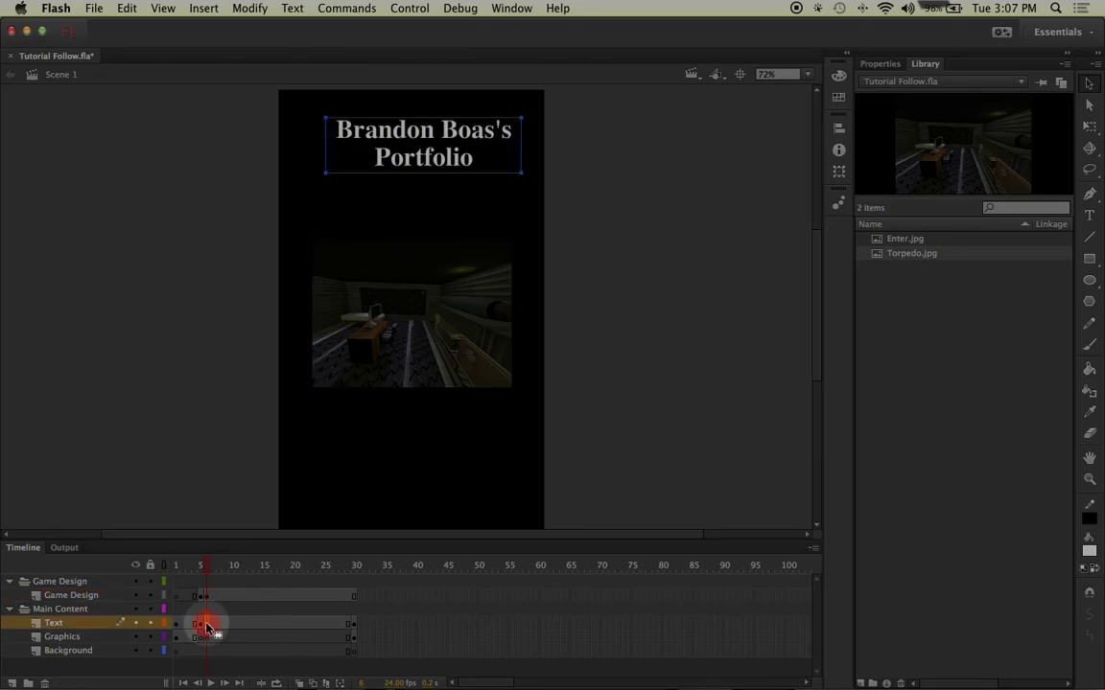
click(1089, 215)
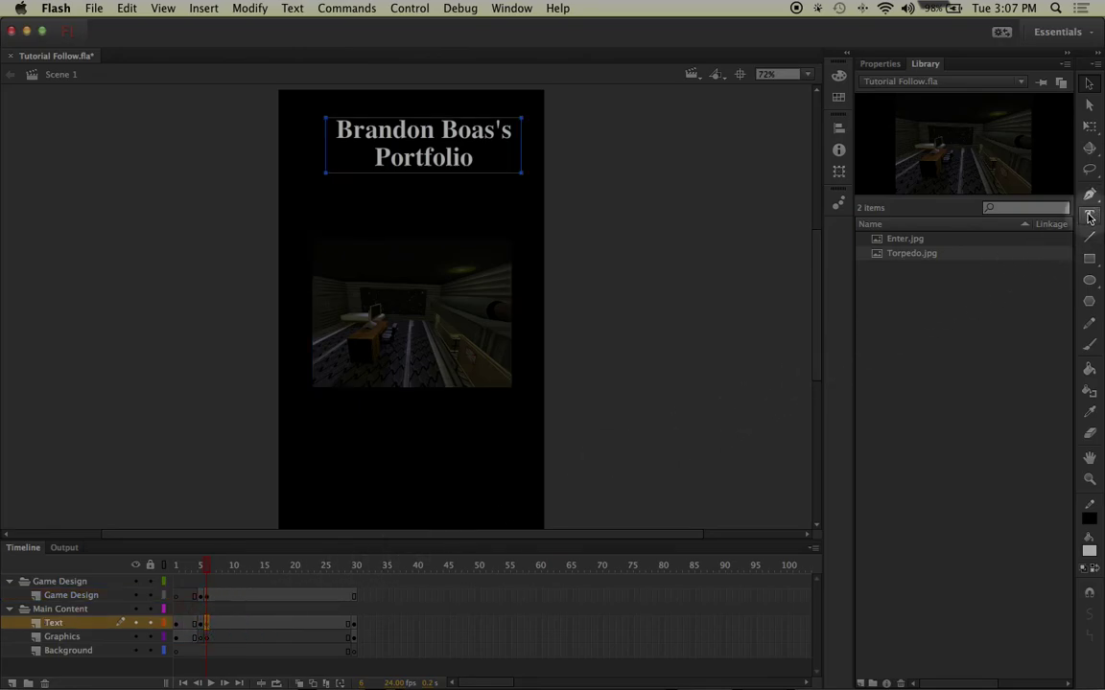
click(362, 465)
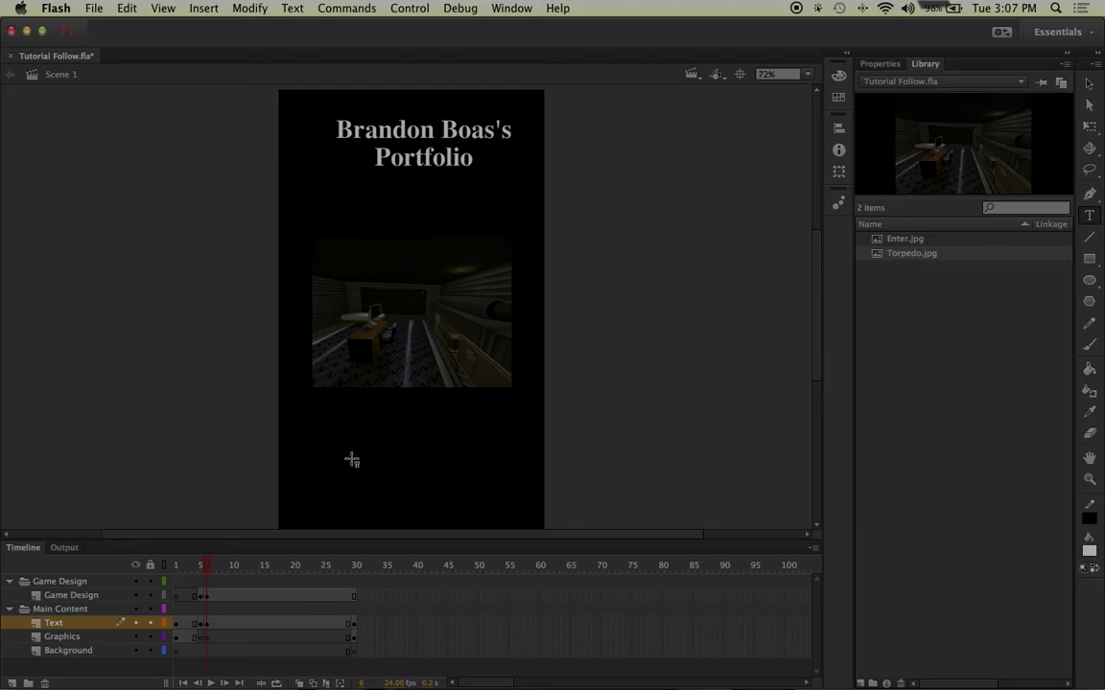
drag(351, 459, 495, 463)
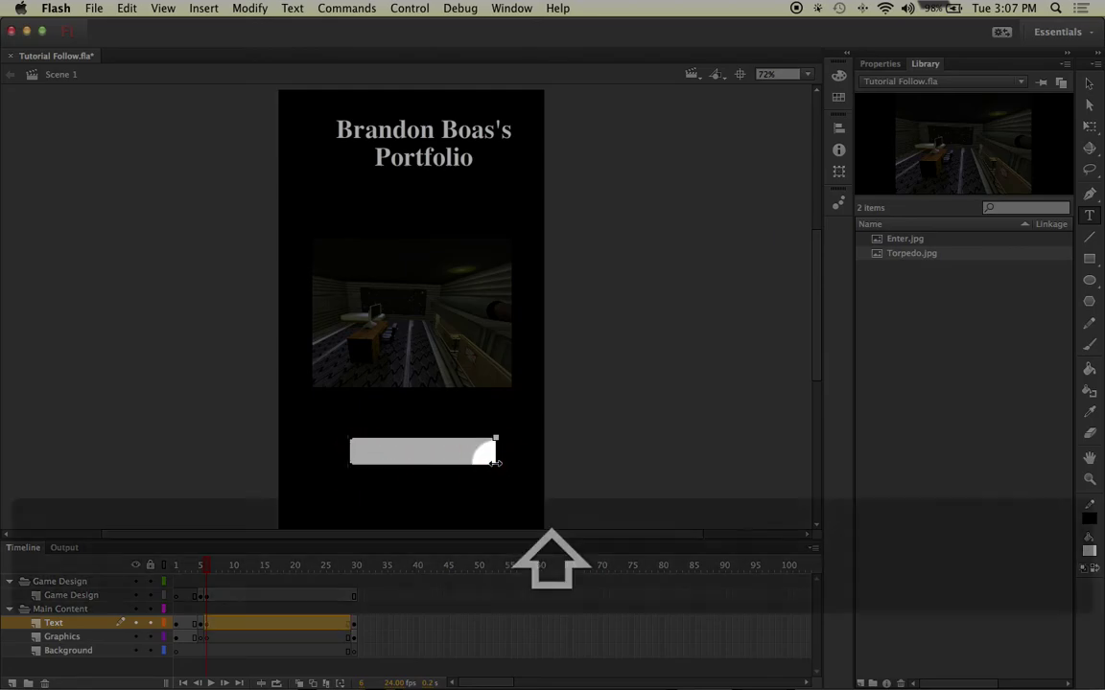
text(Torpedo)
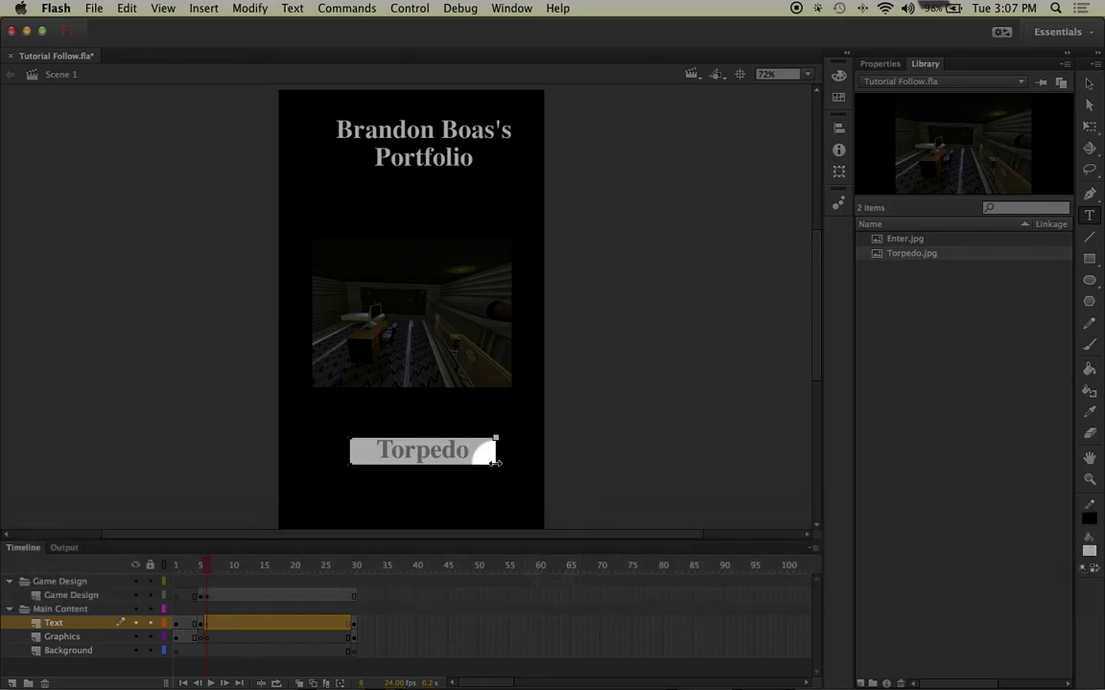
click(1089, 84)
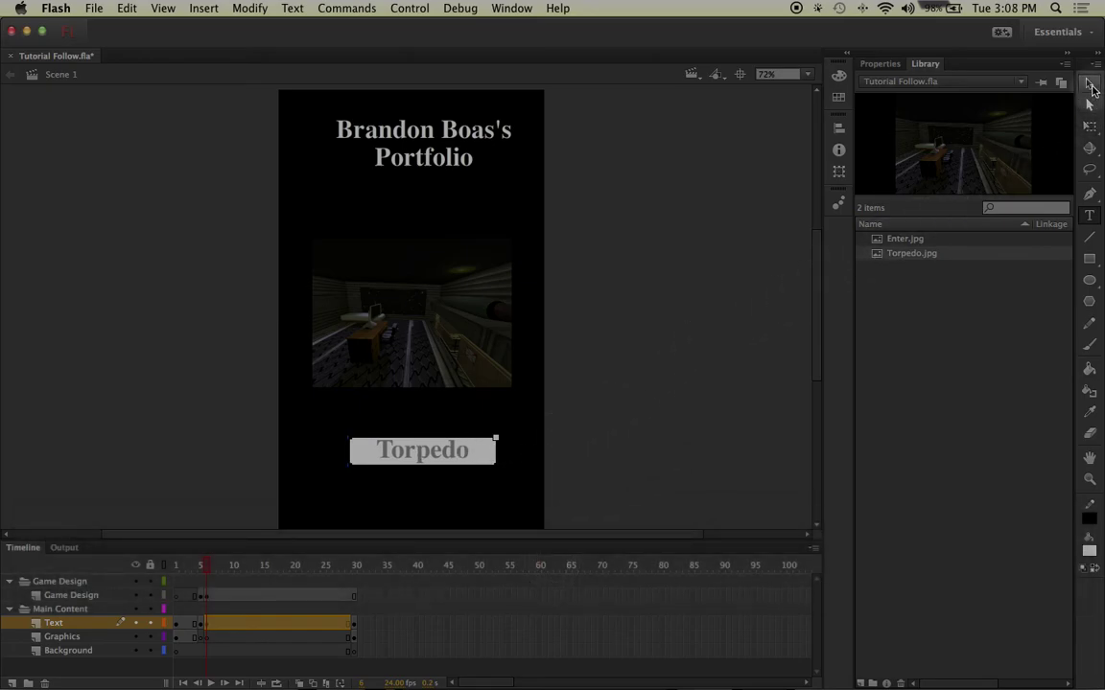
mouse_move(407, 468)
mouse_down()
mouse_move(402, 460)
mouse_move(404, 473)
mouse_up()
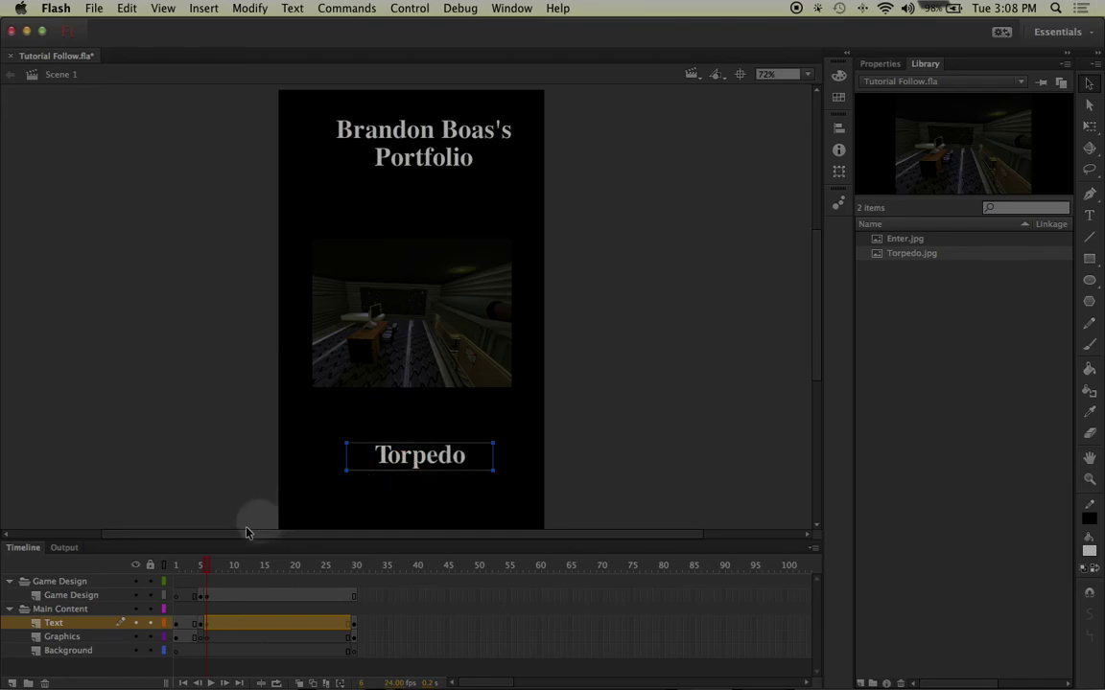
Scrub the playhead across frames 1–6, checking the Door page on frame 5, ending on frame 1.
click(211, 566)
mouse_move(209, 569)
mouse_down()
mouse_move(176, 570)
mouse_move(195, 571)
mouse_up()
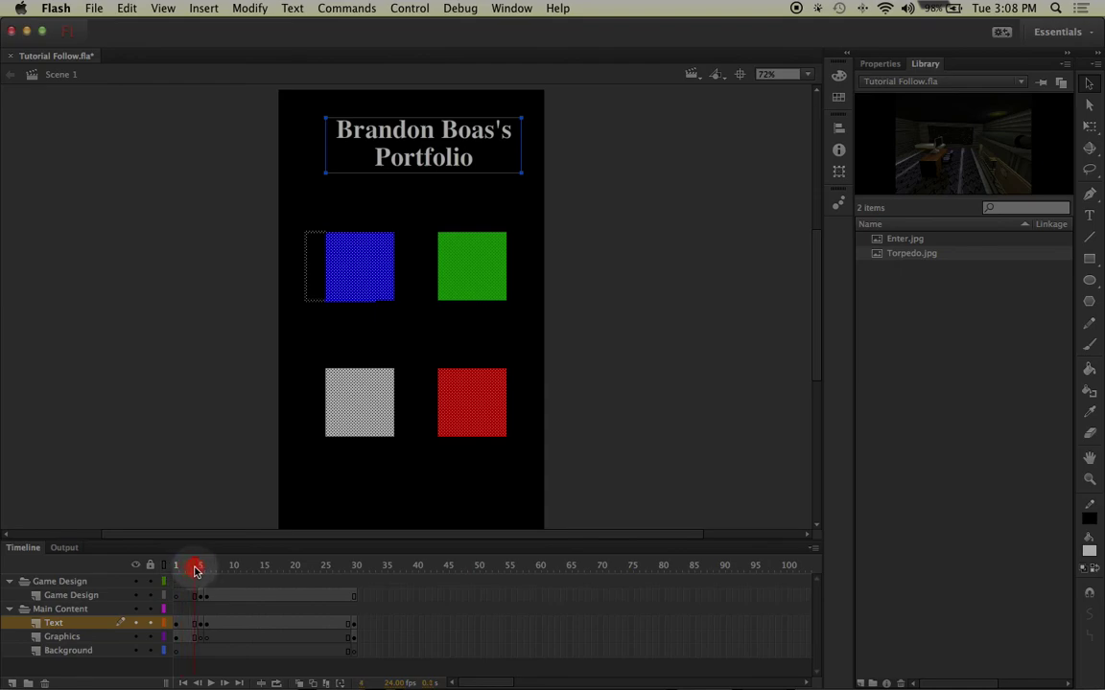
drag(196, 571, 205, 571)
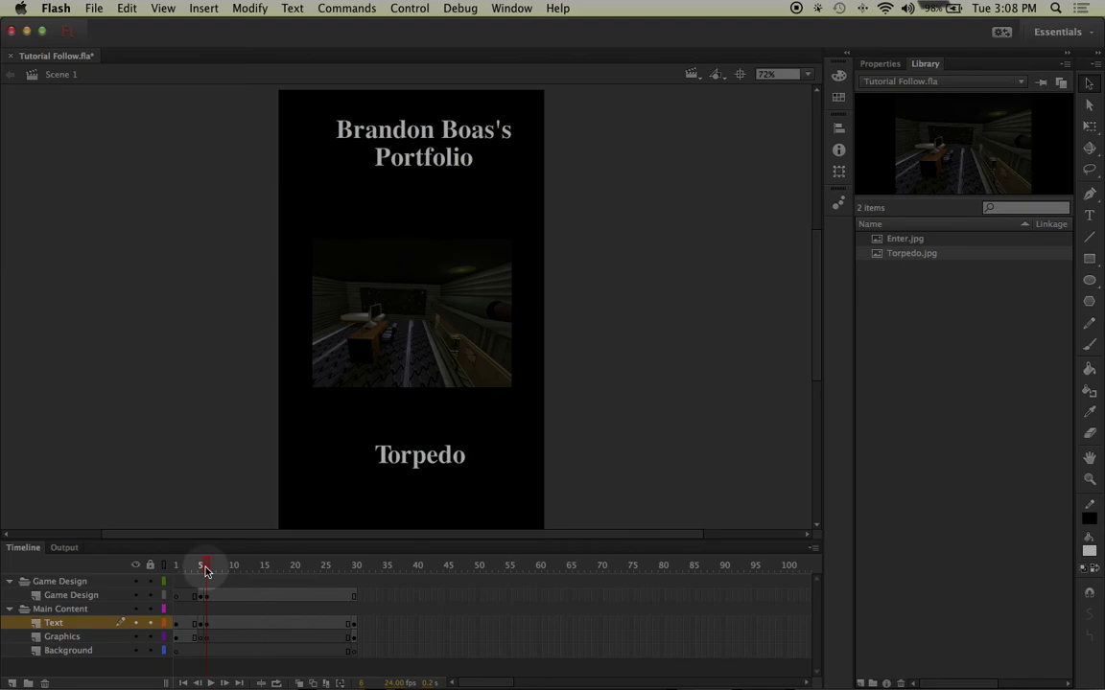
drag(207, 572, 176, 573)
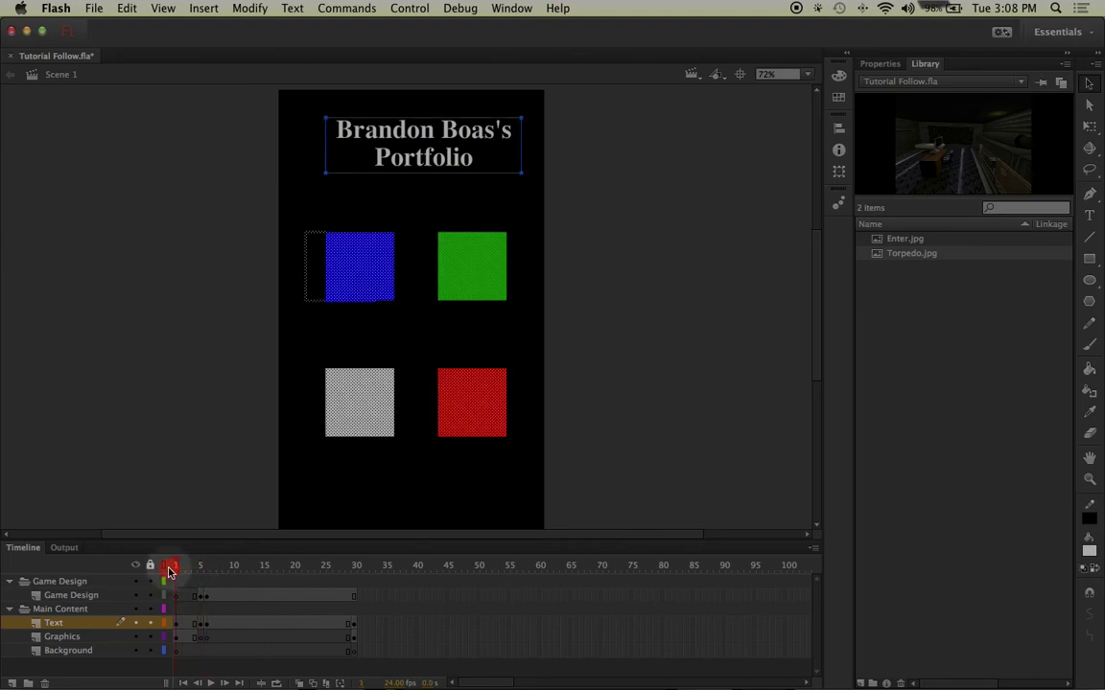